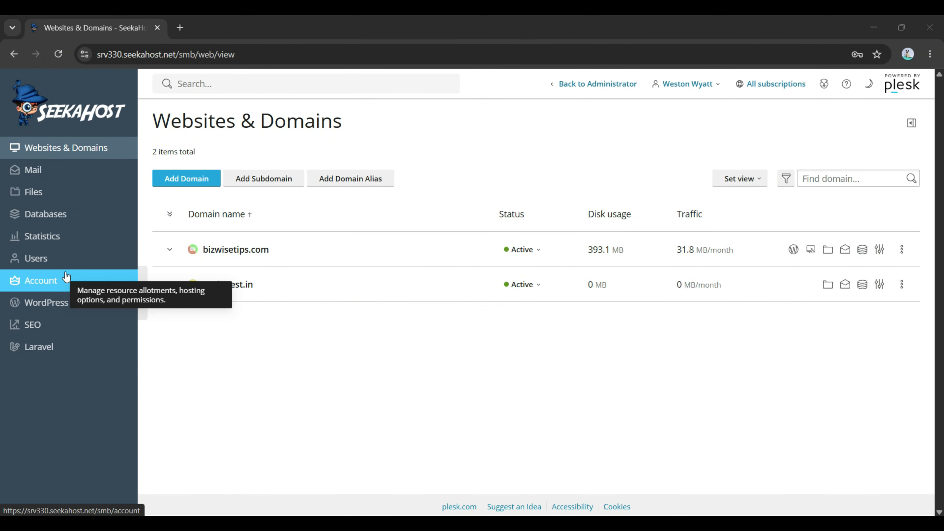
Step: Go to the Databases page for bizwisetips.com, which lists wp_vc3ru
left_click(62, 219)
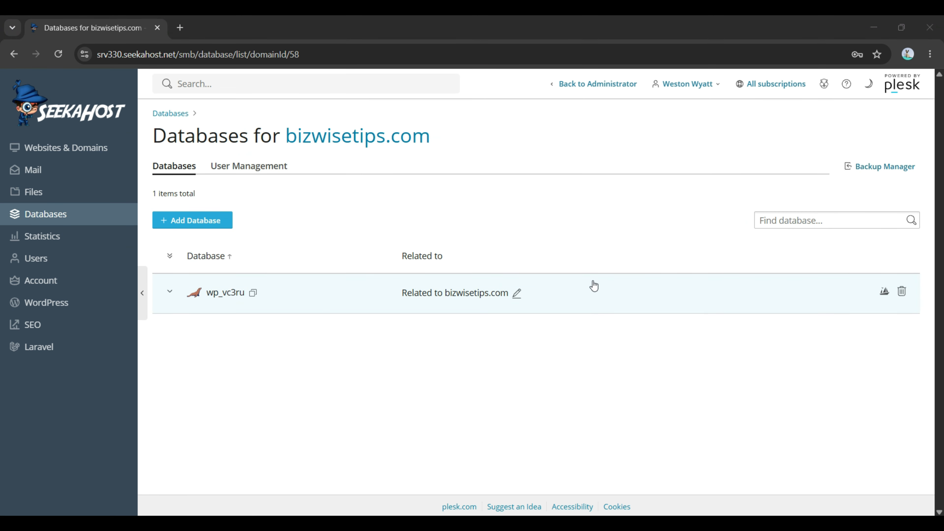
Step: Start a new database named bizwis10_ and relate it to seekatest.in
left_click(204, 220)
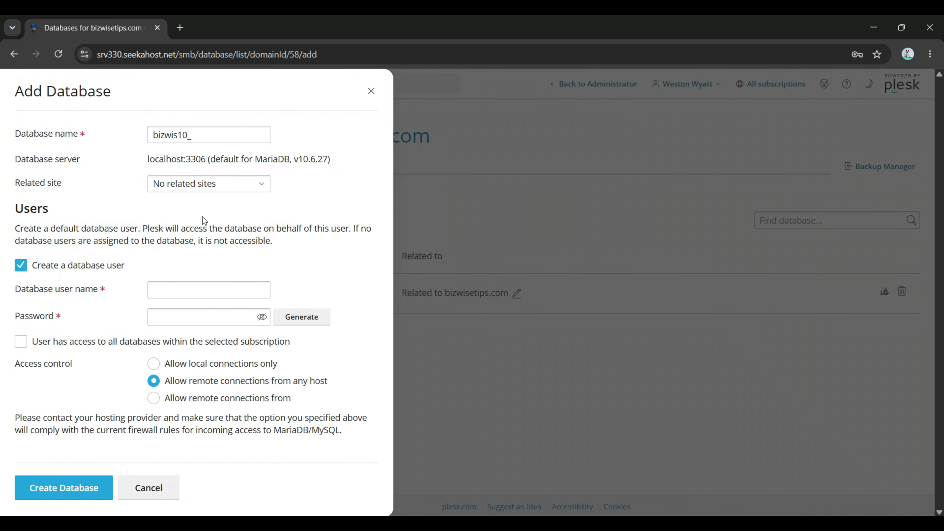
left_click_drag(207, 133, 149, 143)
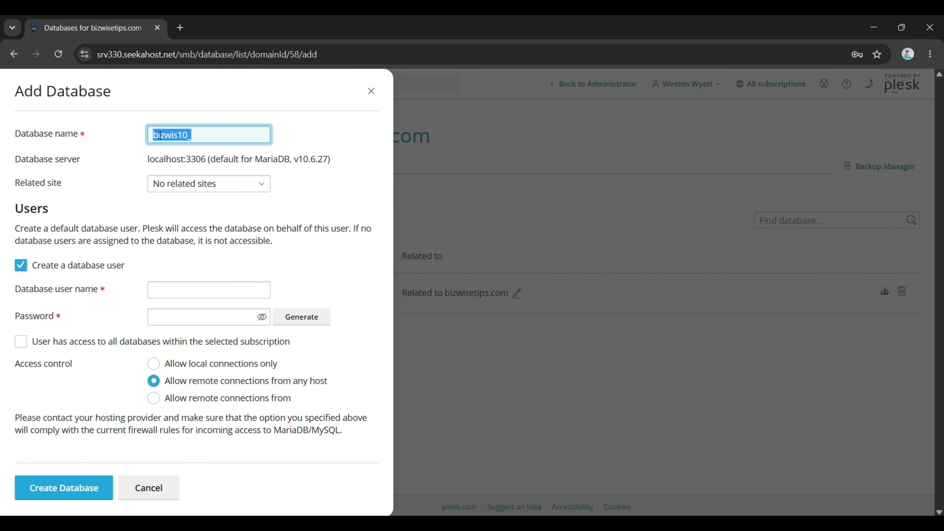
left_click(159, 135)
left_click(258, 186)
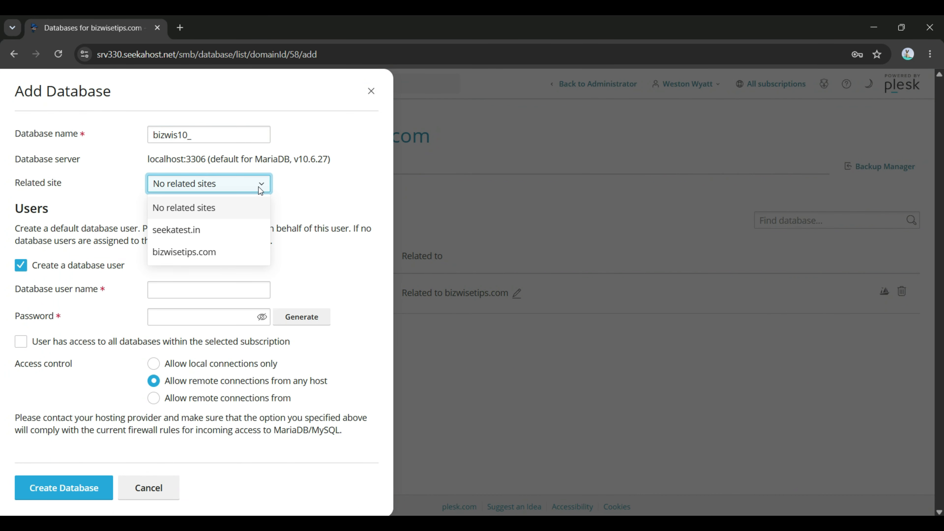
left_click(255, 226)
left_click(241, 193)
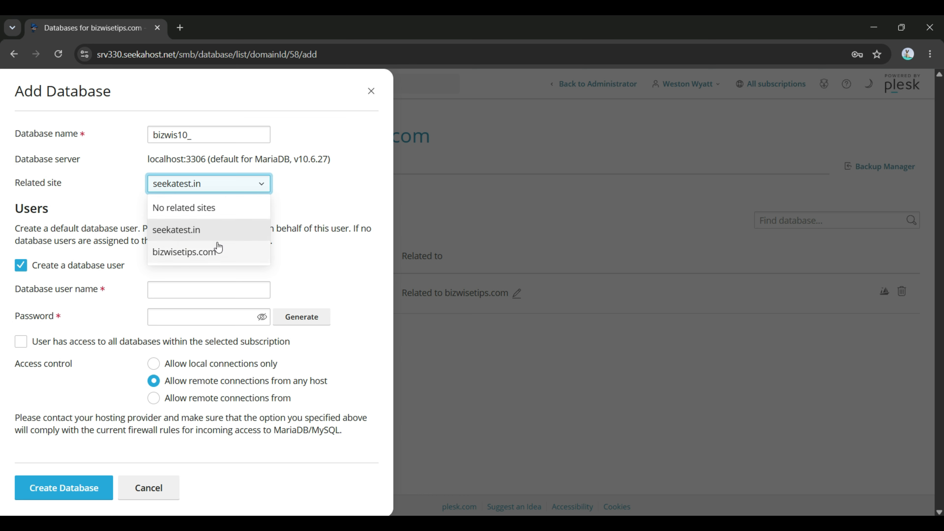
left_click(217, 249)
left_click(239, 188)
left_click(238, 230)
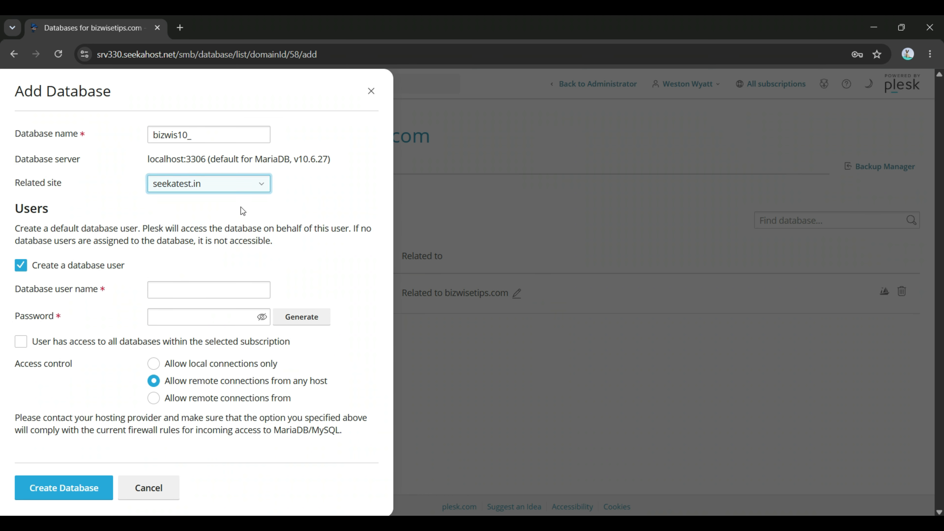
Step: Leave user testing without access to all subscription databases, allowing remote connections from any host
triple_click(77, 224)
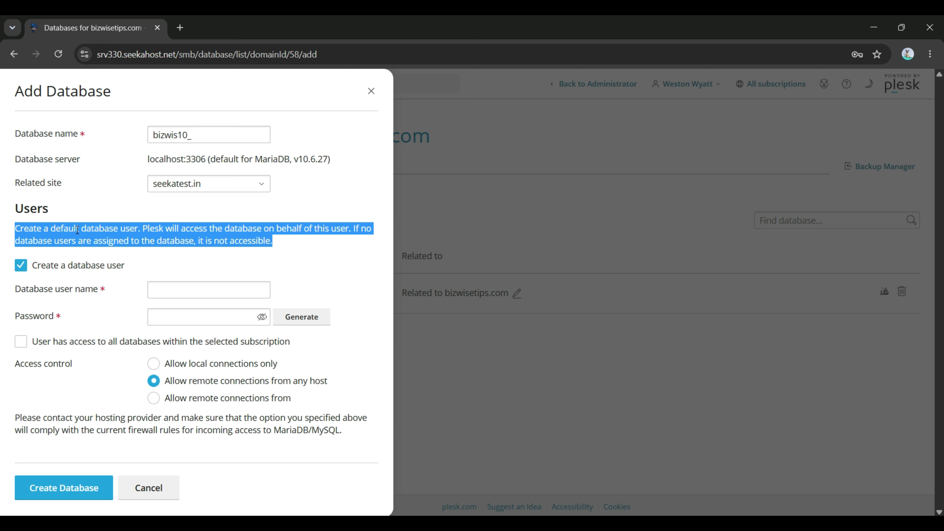
left_click(191, 343)
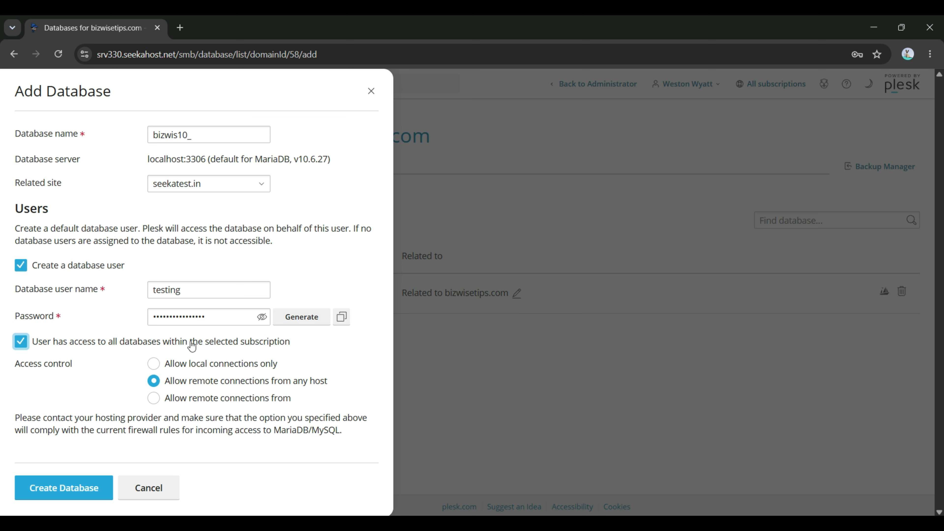
double_click(191, 342)
left_click(191, 345)
left_click(166, 400)
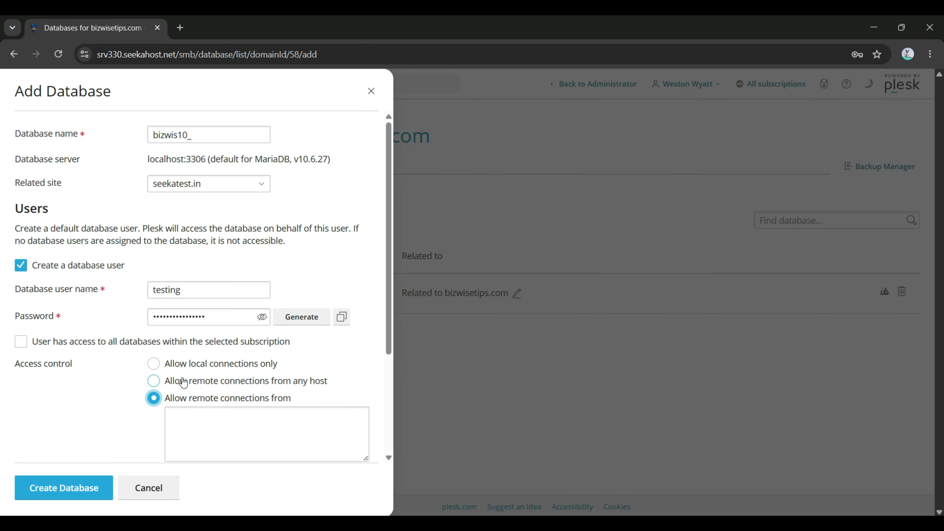
scroll(204, 327, "down", 3)
left_click(226, 257)
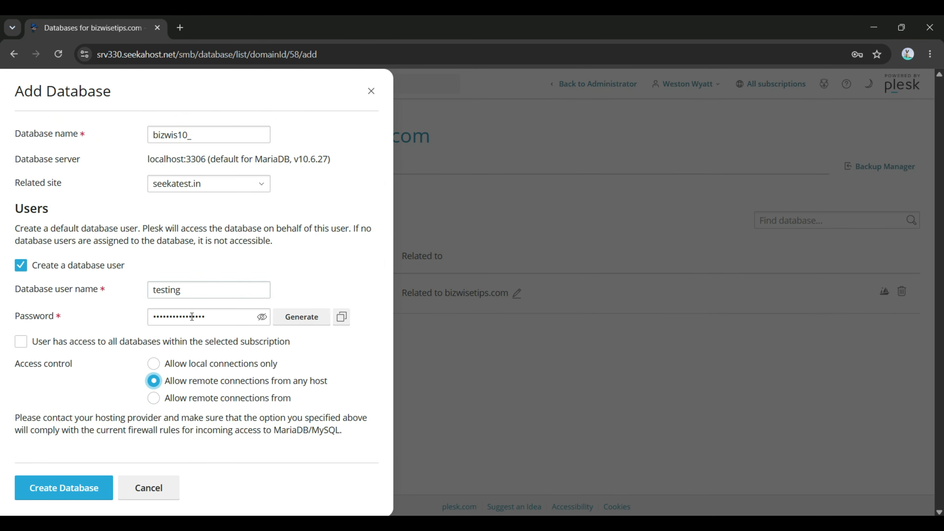
left_click(190, 366)
left_click(193, 383)
Step: Create bizwis10_, decline saving the password, and confirm user testing appears under User Management
left_click(64, 488)
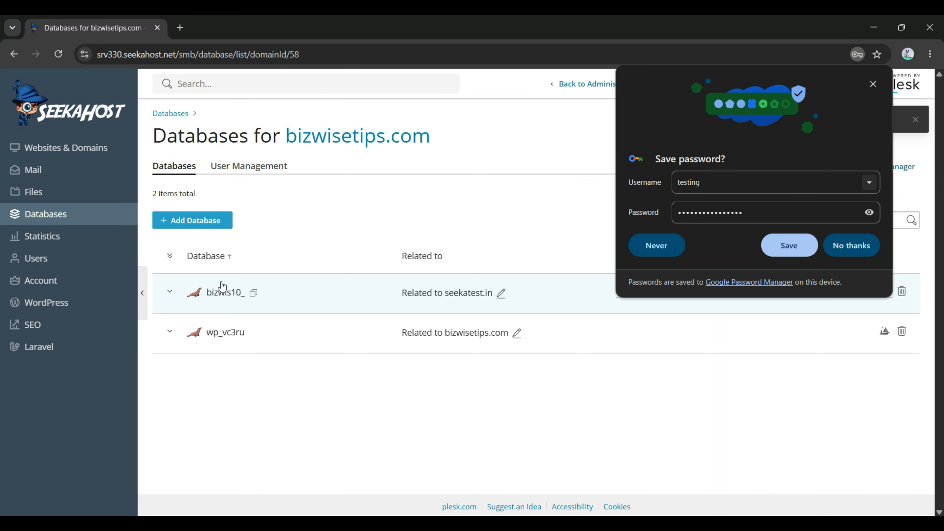
left_click(842, 245)
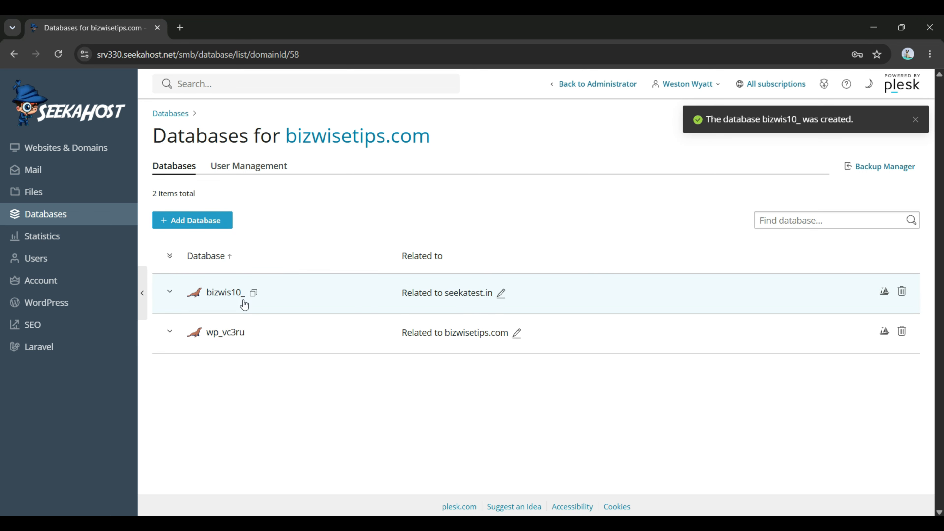
left_click(266, 166)
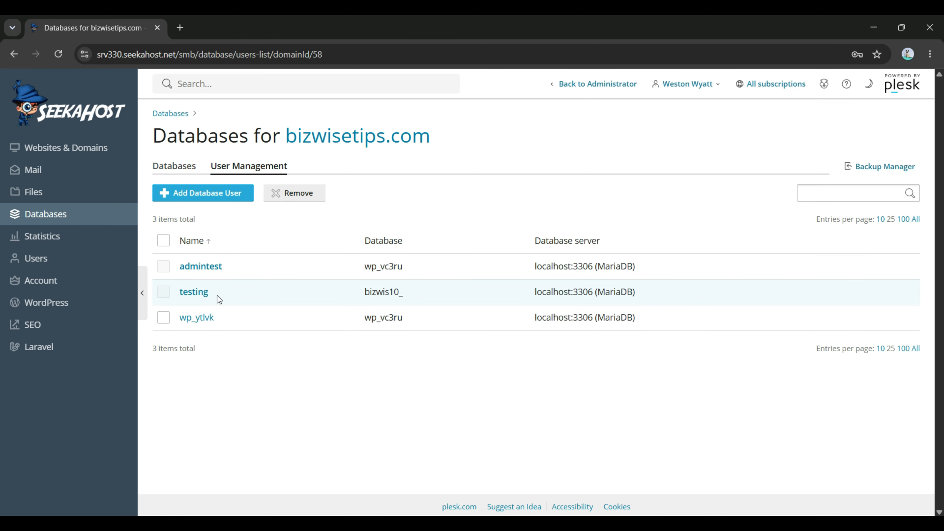
left_click_drag(217, 295, 188, 294)
left_click(284, 291)
left_click(174, 166)
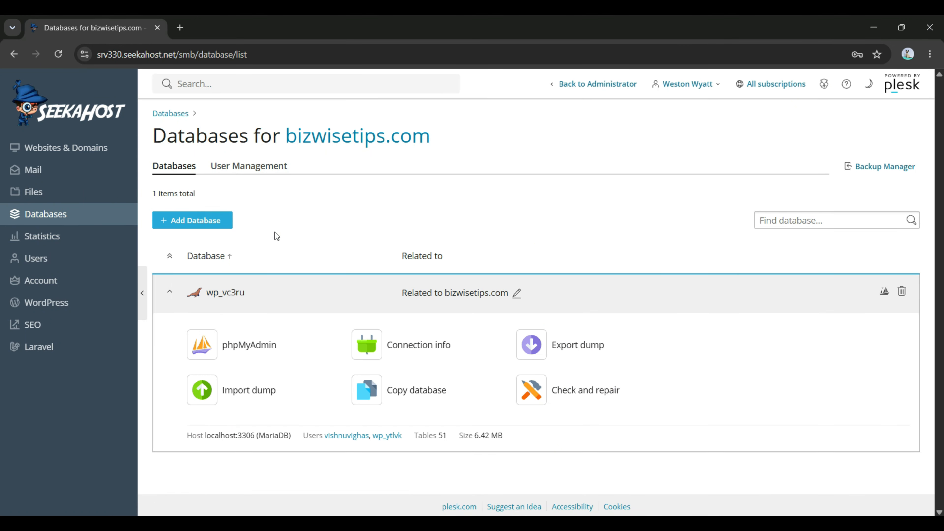
Step: Copy the wp_vc3ru database name, leaving its related site as bizwisetips.com
left_click_drag(204, 297, 245, 296)
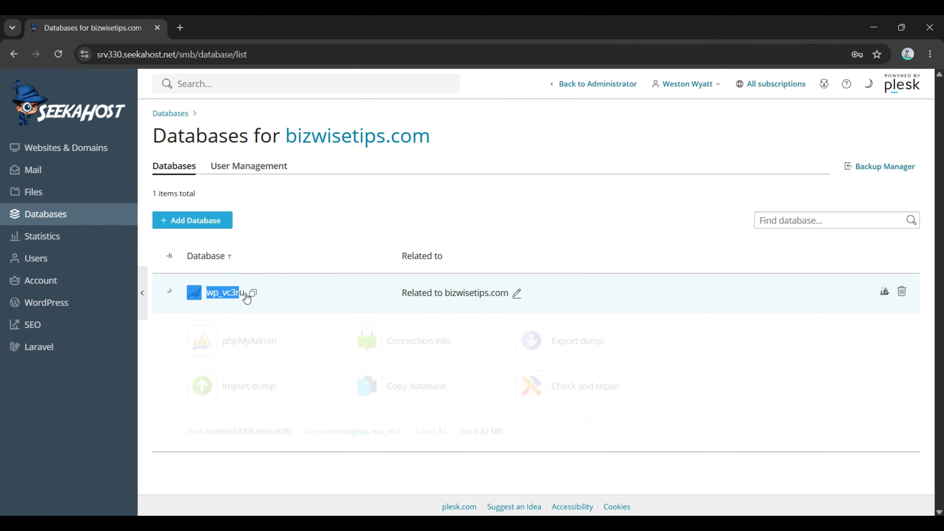
left_click(302, 294)
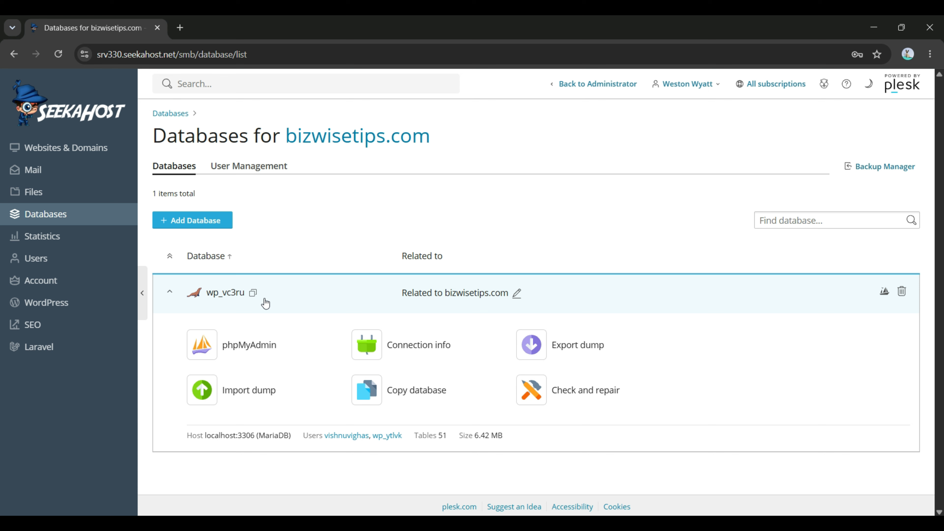
left_click(253, 293)
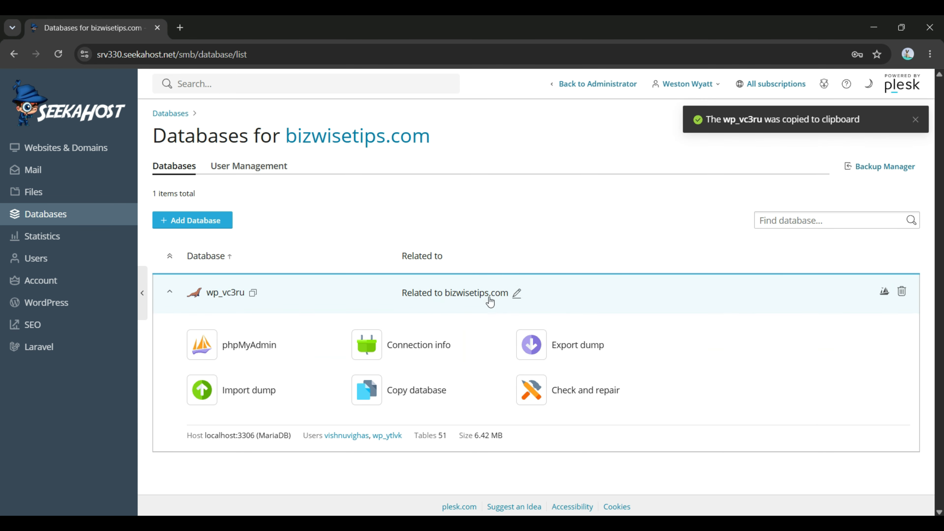
left_click(515, 294)
left_click(513, 295)
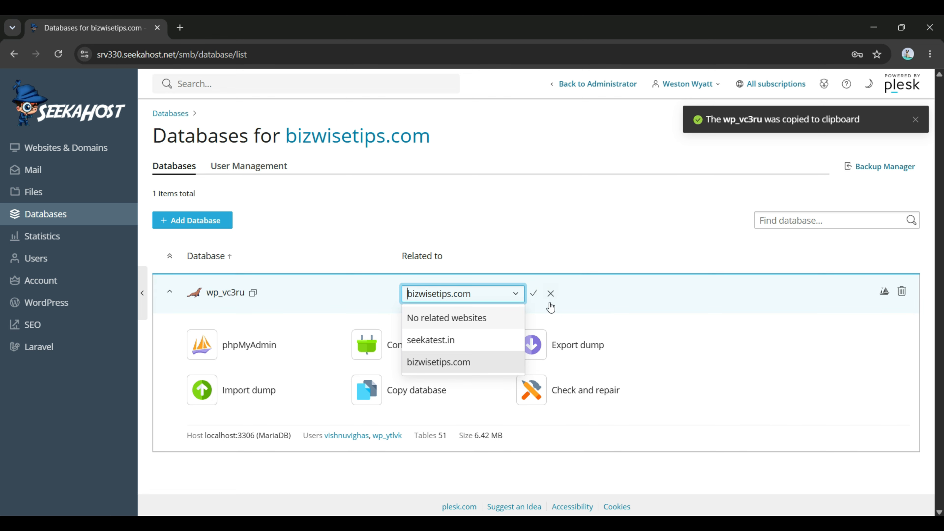
left_click(550, 295)
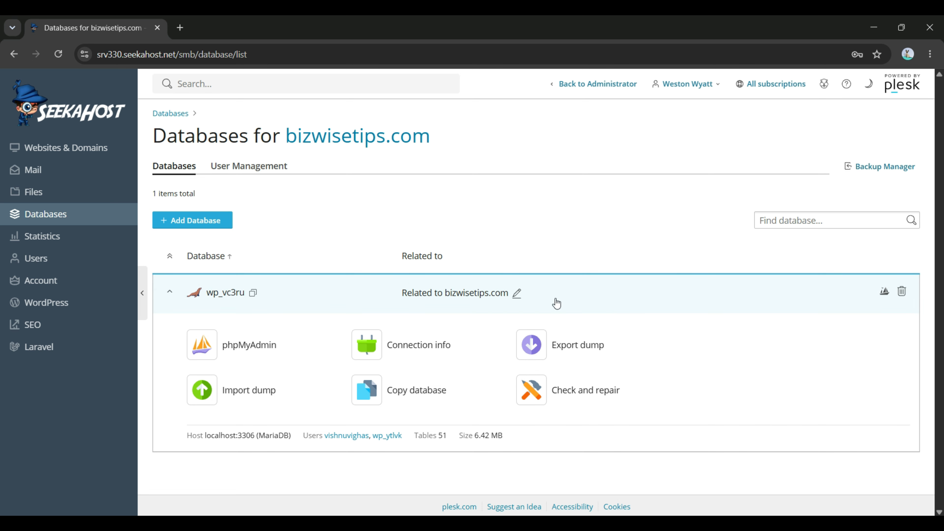
Step: Open wp_vc3ru in phpMyAdmin in a new tab to see its tables
left_click(885, 293)
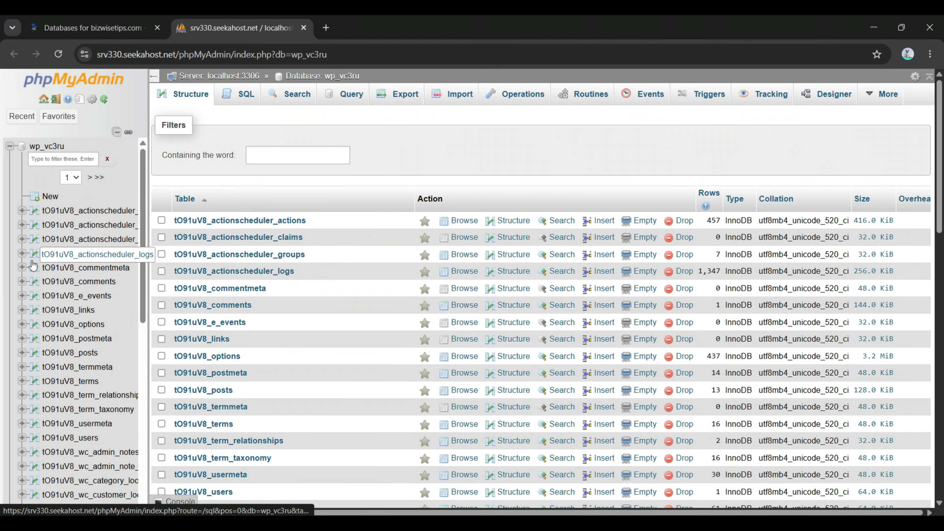
Step: Close phpMyAdmin, view wp_vc3ru's connection info (localhost:3306), then close that panel
left_click(304, 28)
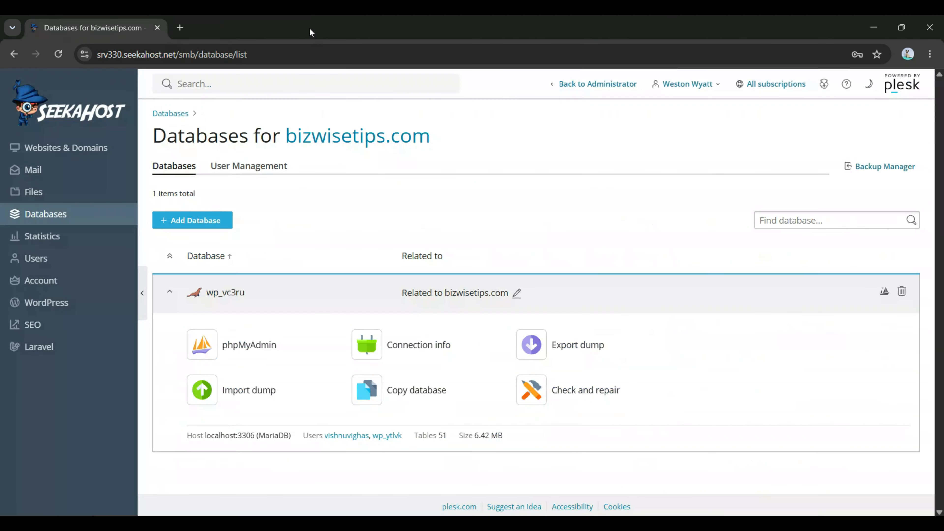
left_click(421, 350)
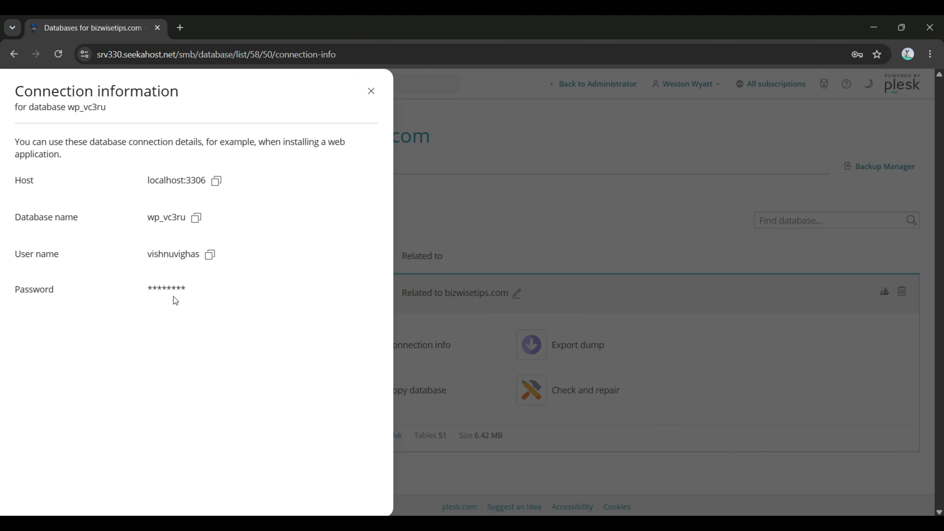
double_click(179, 292)
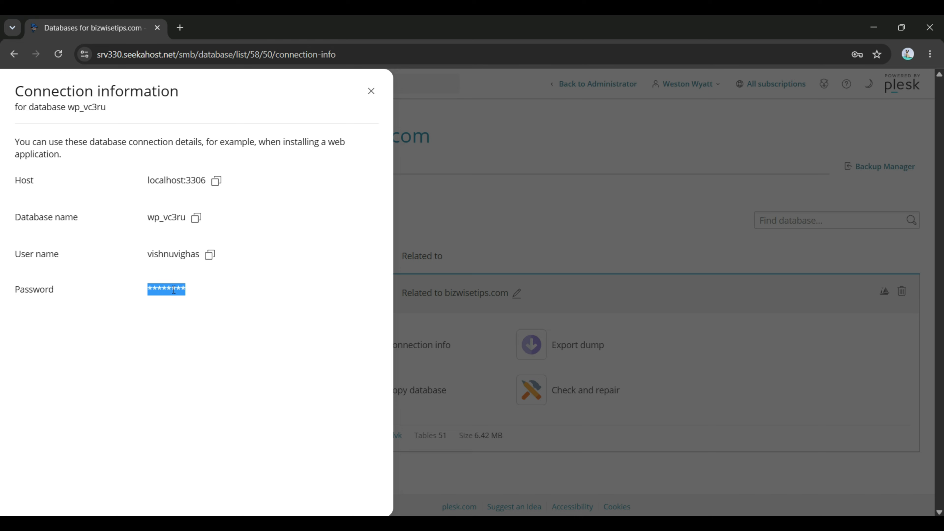
left_click(175, 280)
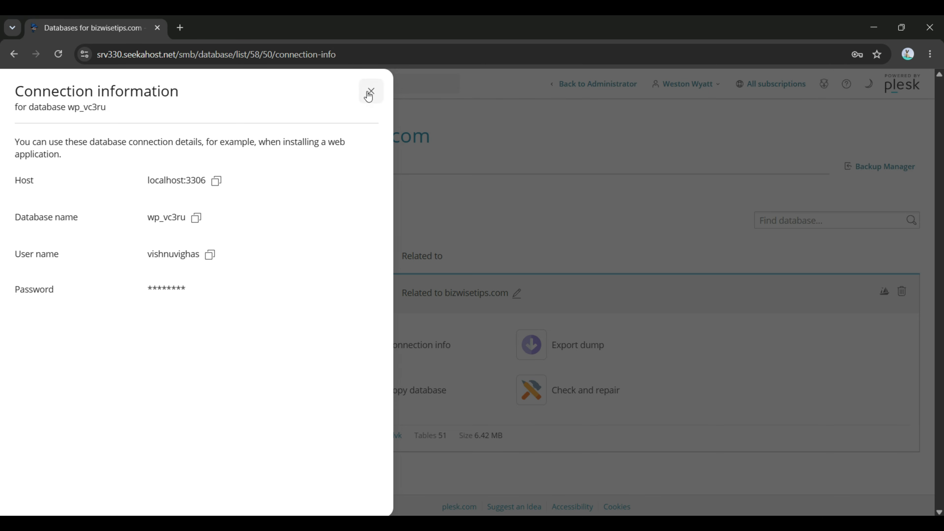
left_click(370, 91)
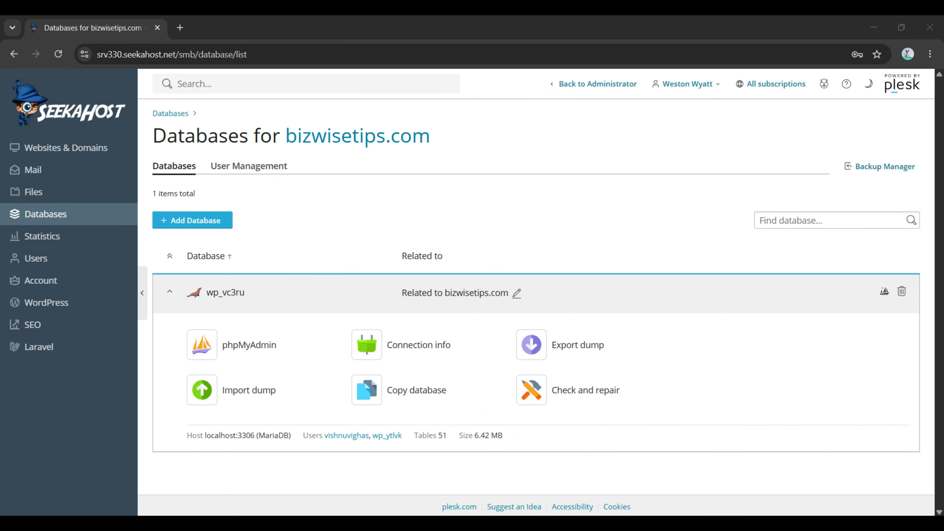
Step: Export wp_vc3ru as a .sql.zip dump to the root directory with automatic download
left_click(567, 350)
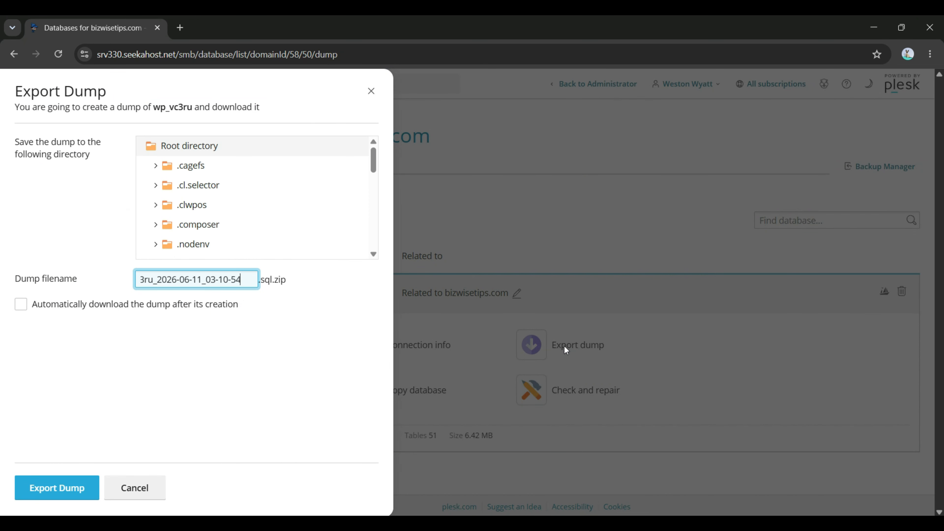
double_click(281, 281)
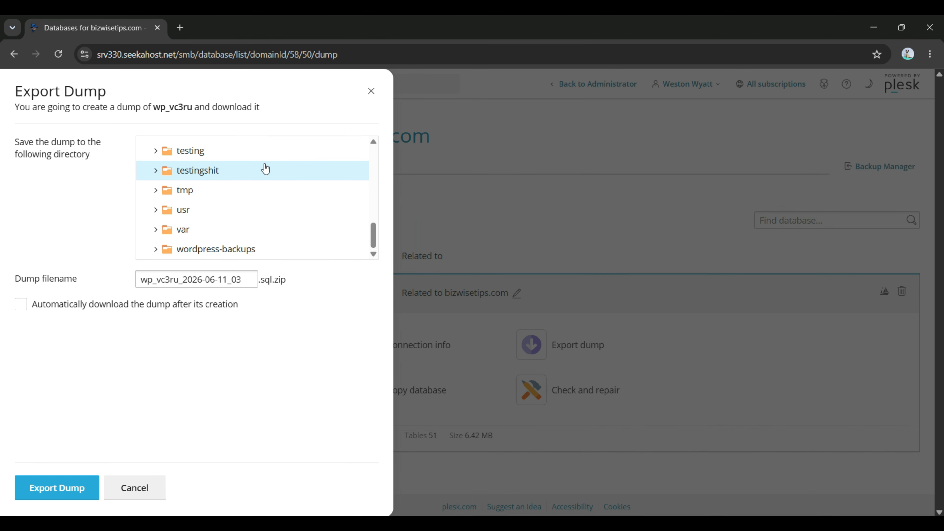
scroll(264, 168, "up", 10)
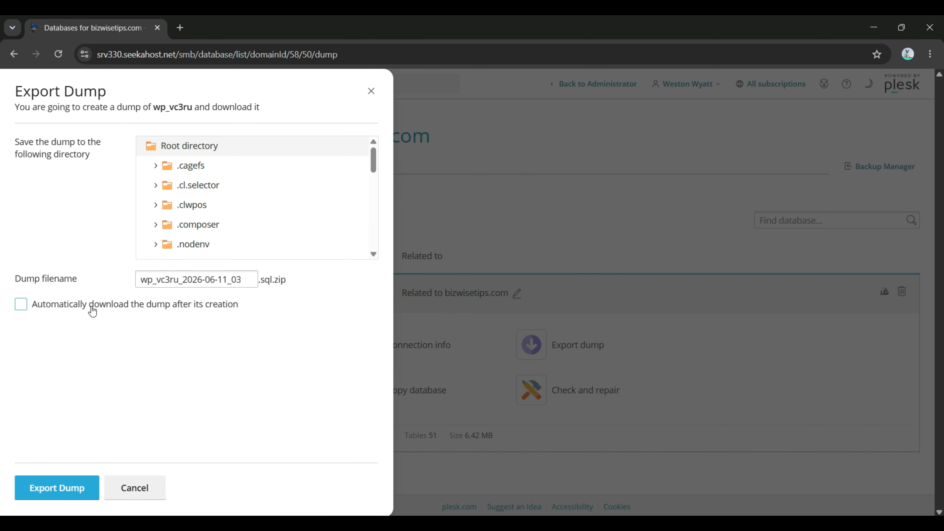
left_click(92, 309)
left_click(74, 489)
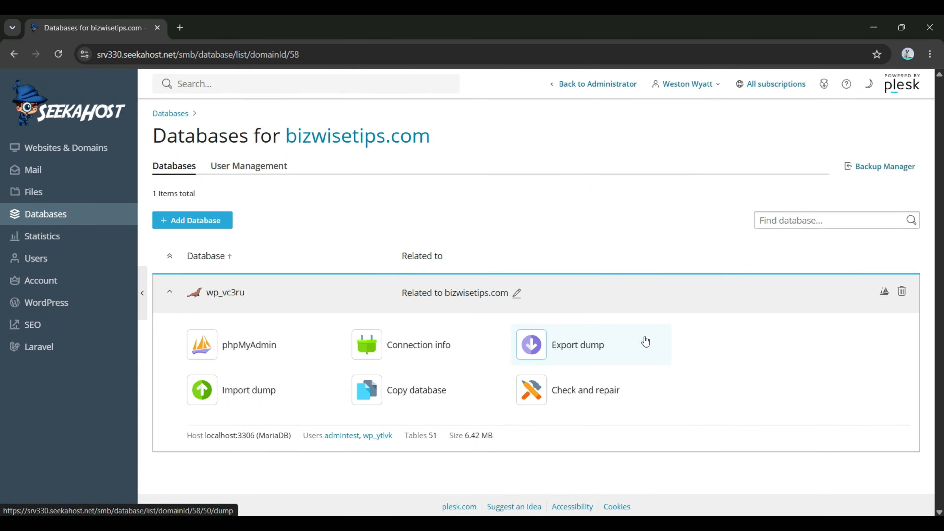
Step: Import the server-stored dump wp_vc3ru_2026-06-11_03-10-54.sql.zip into wp_vc3ru
left_click(292, 399)
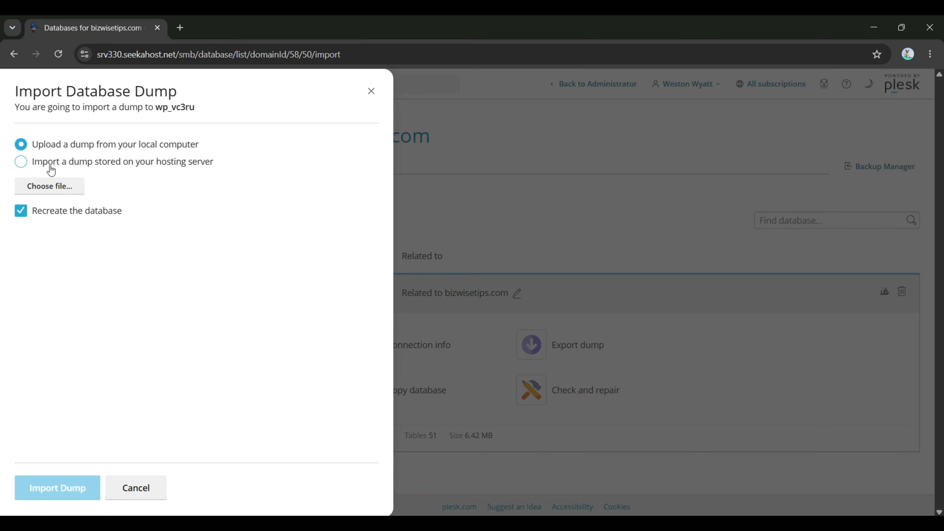
left_click(53, 166)
scroll(79, 259, "down", 5)
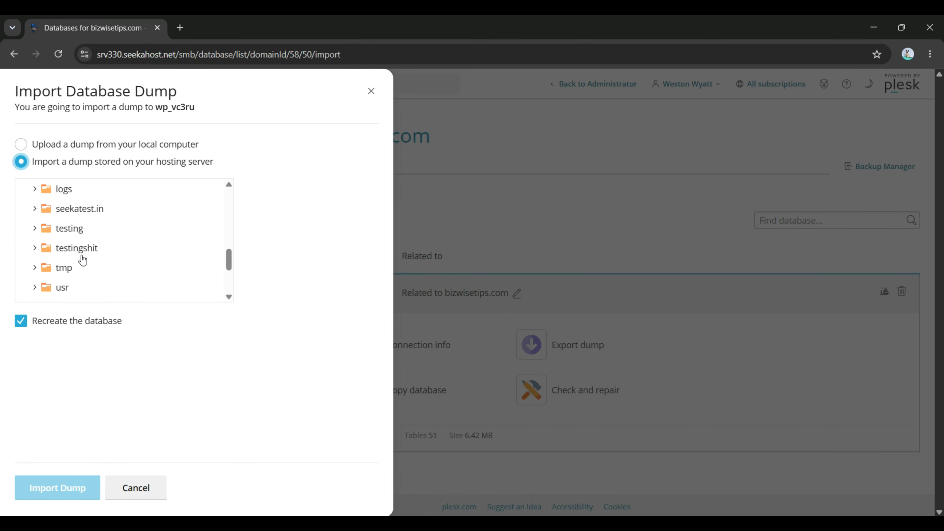
scroll(84, 259, "up", 3)
scroll(84, 259, "down", 5)
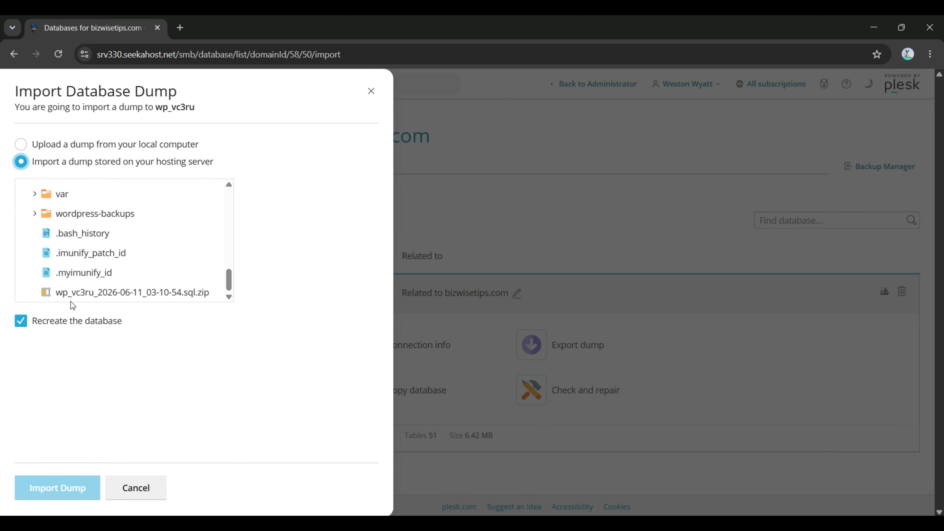
left_click(75, 293)
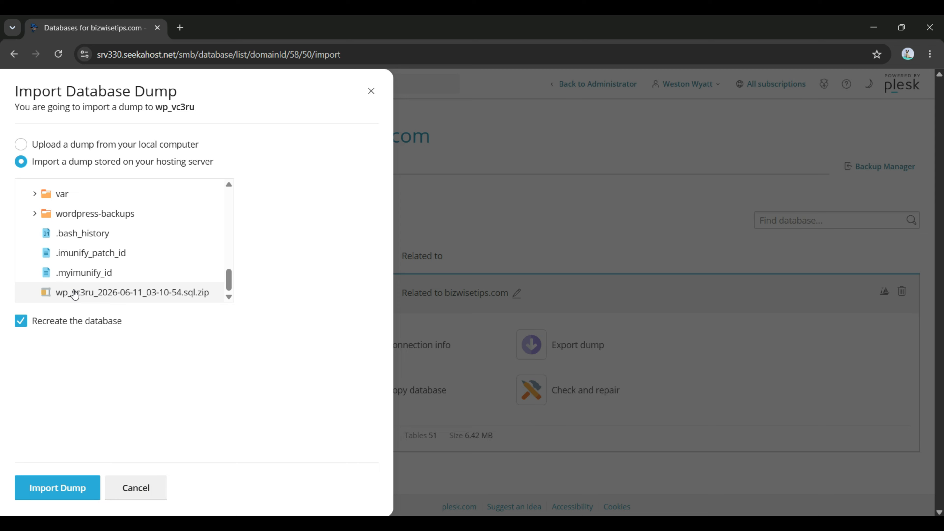
left_click(56, 487)
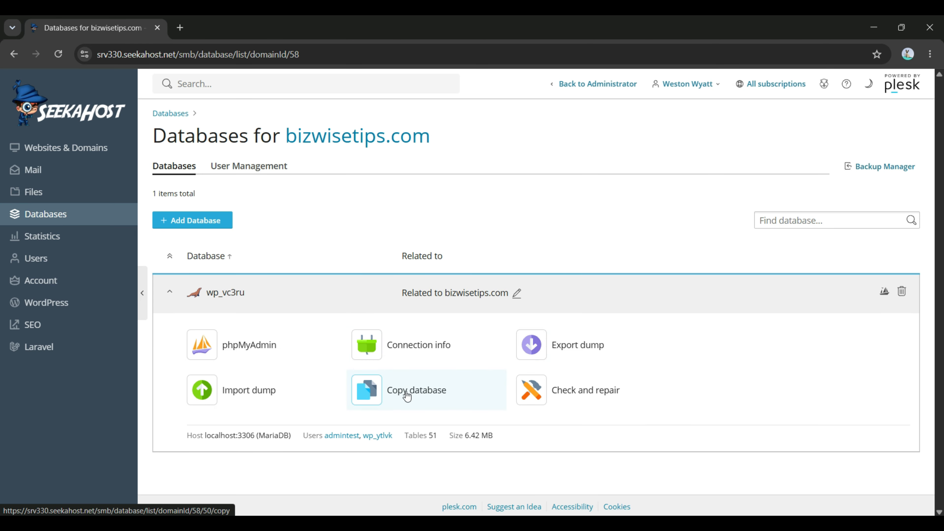
Step: Make a full copy of wp_vc3ru as new database testdb on localhost:3306
left_click(406, 394)
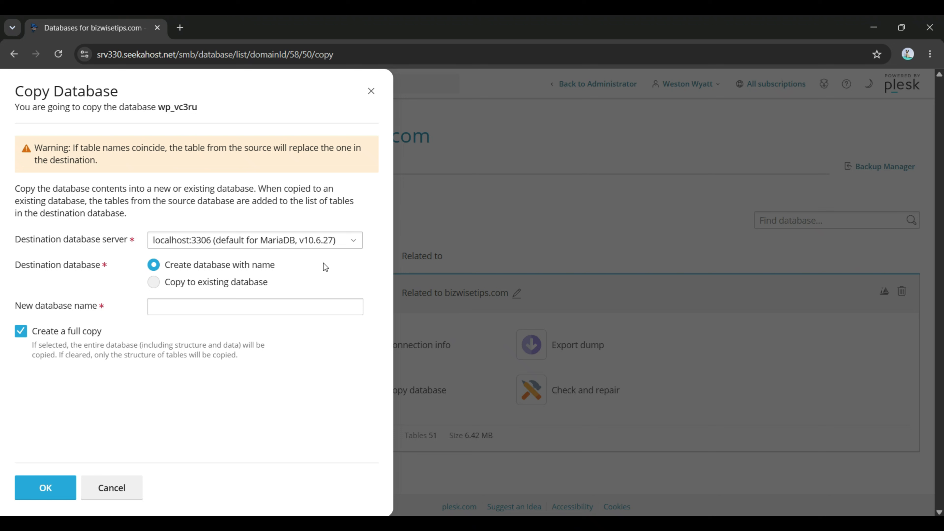
triple_click(213, 191)
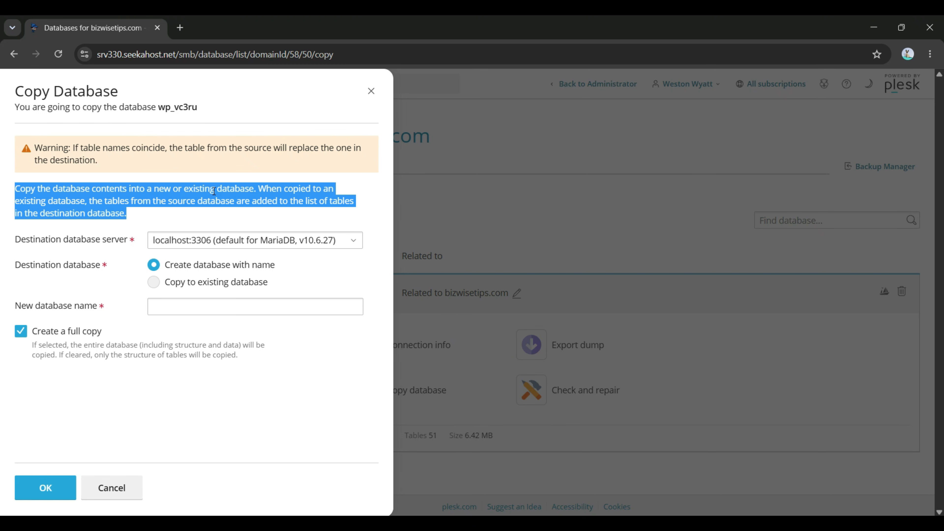
left_click(148, 194)
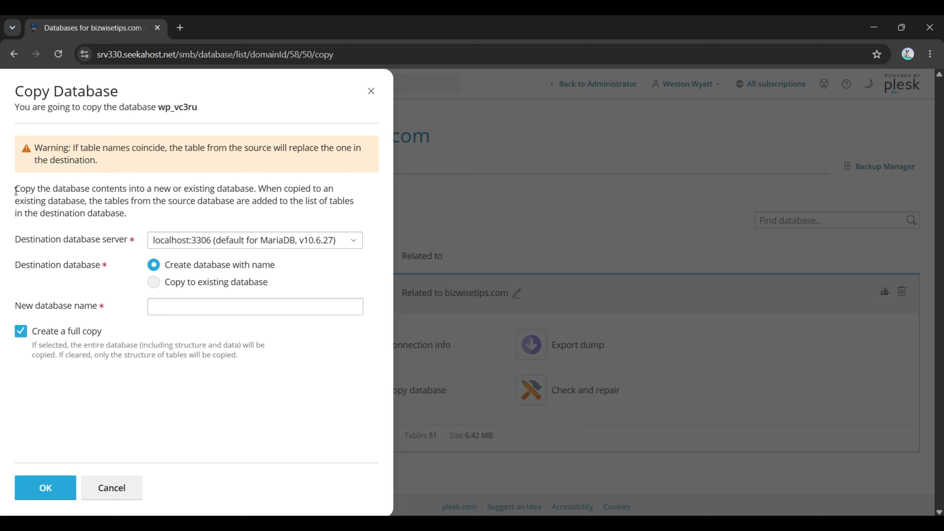
left_click(353, 243)
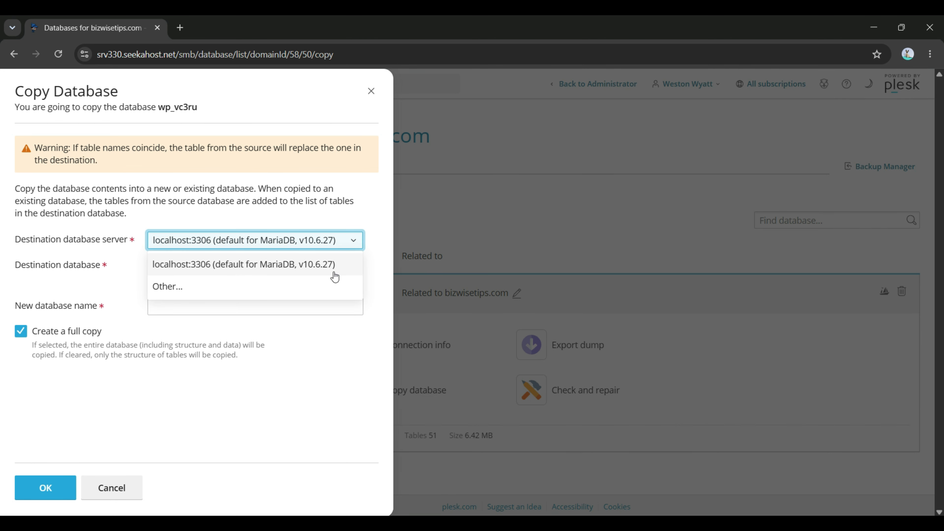
left_click(233, 379)
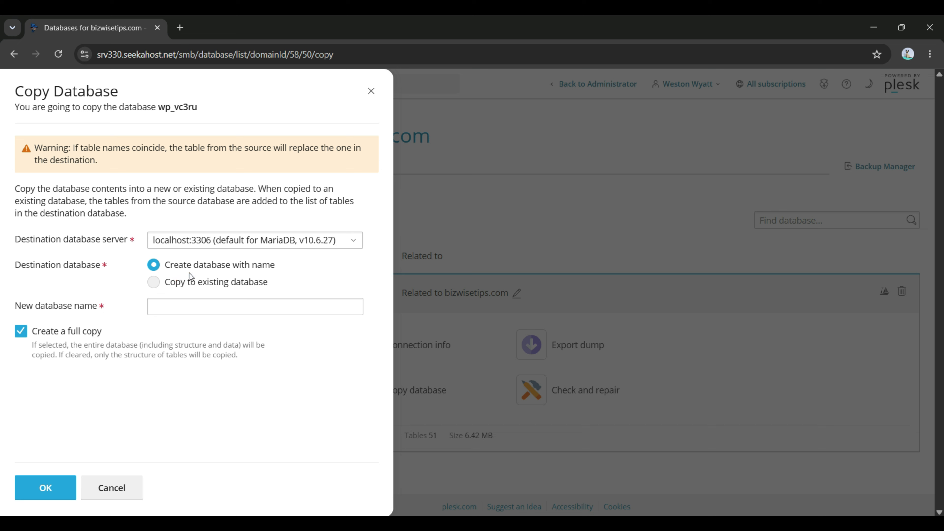
left_click(194, 309)
type("a")
type("estdb")
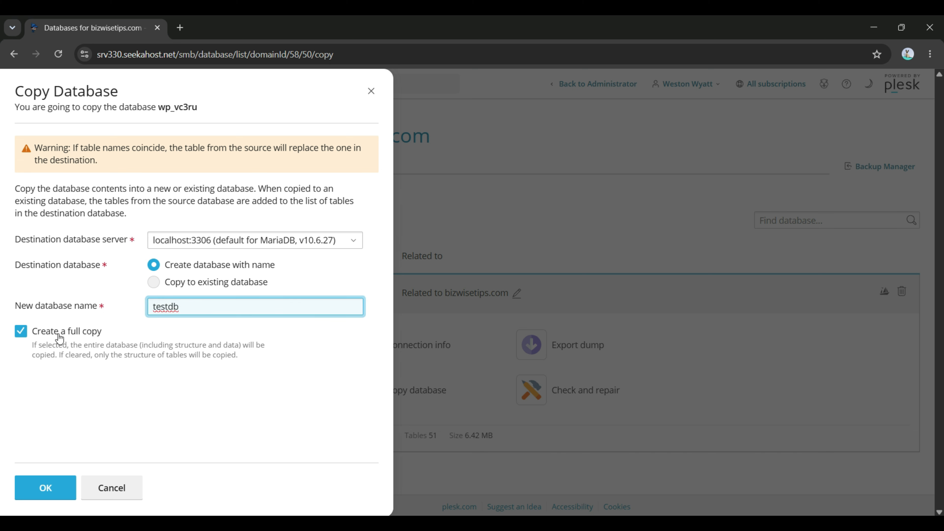
left_click(59, 332)
left_click(60, 332)
left_click(45, 489)
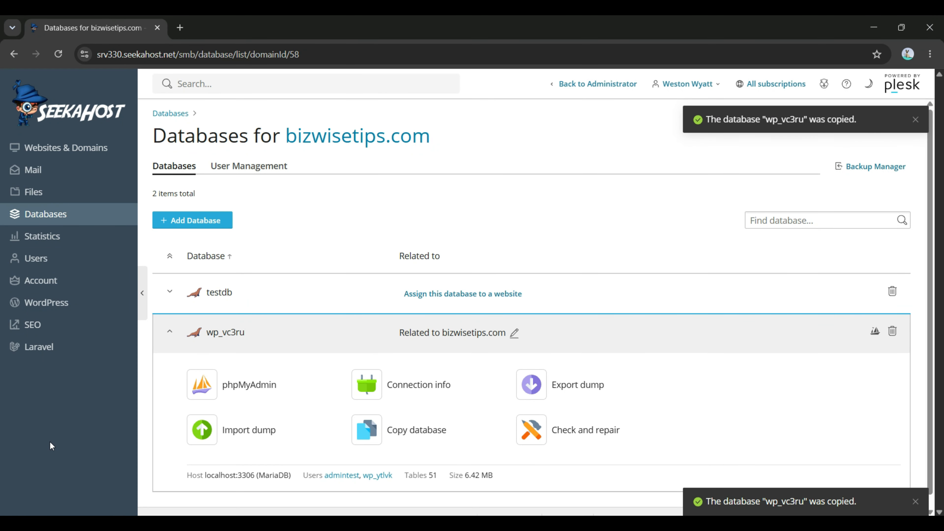
Step: Expand testdb (51 tables, 4.77 MB, no users), preview copying to an 'Other...' server, then cancel
left_click(225, 295)
scroll(276, 259, "down", 2)
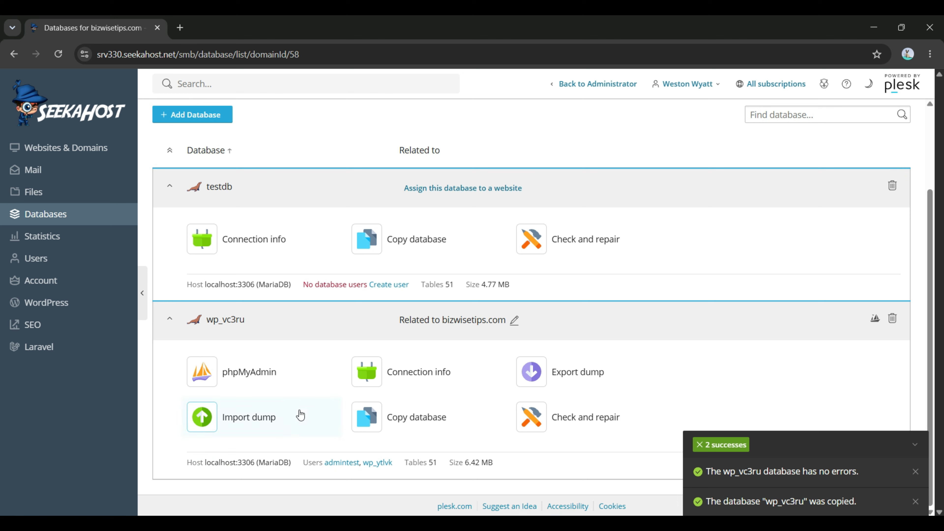
left_click(420, 420)
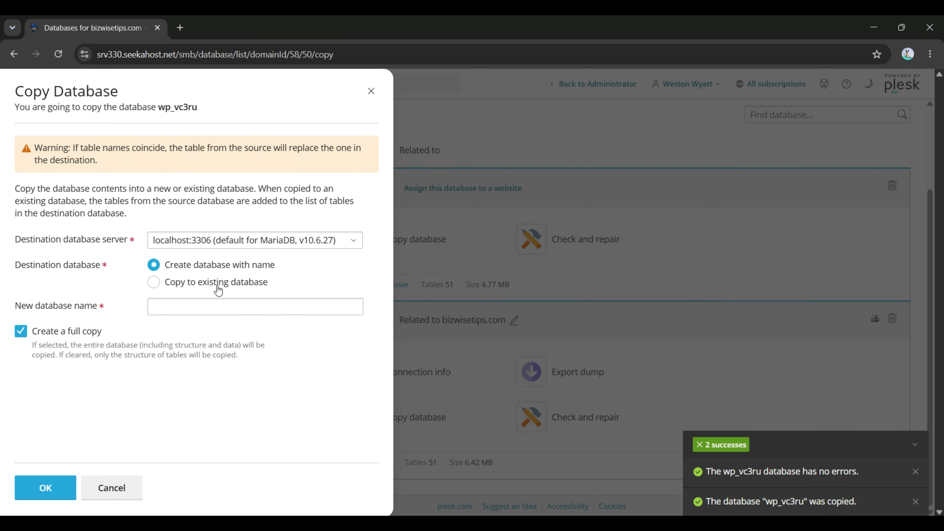
left_click(241, 244)
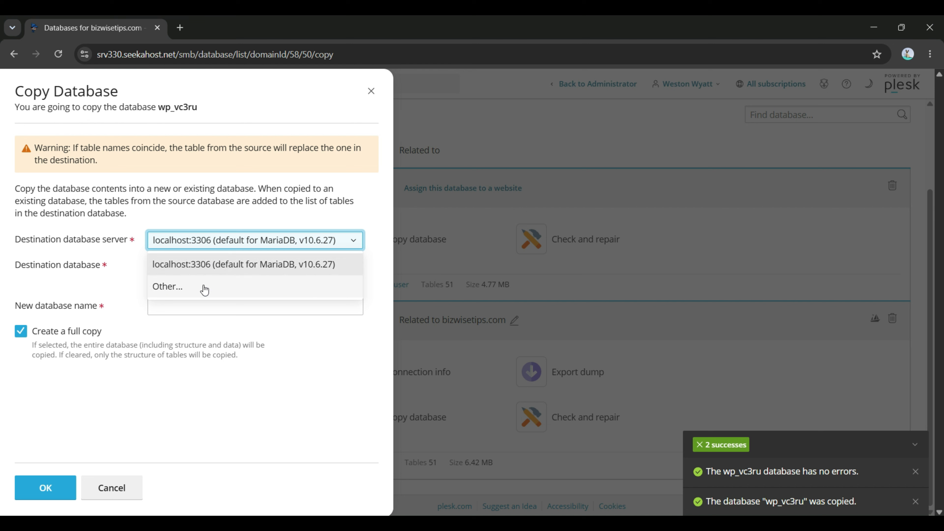
left_click(178, 287)
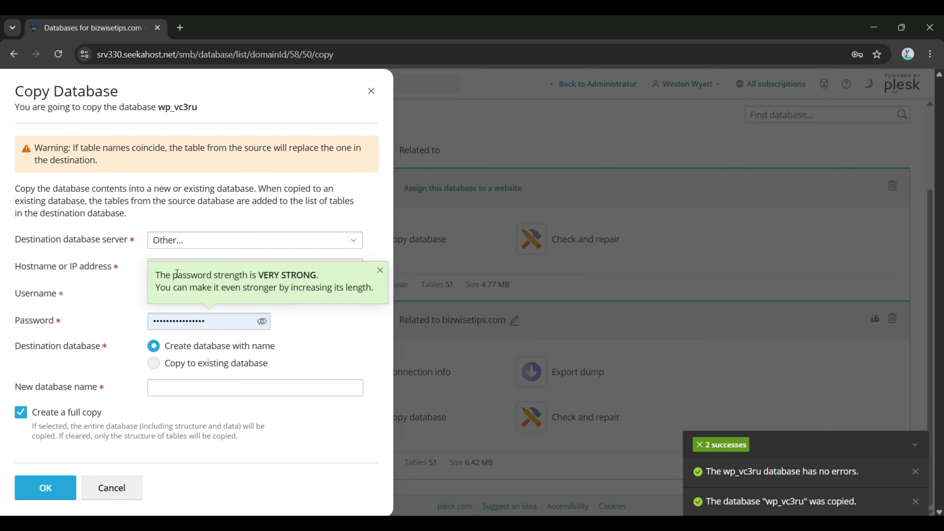
left_click(379, 272)
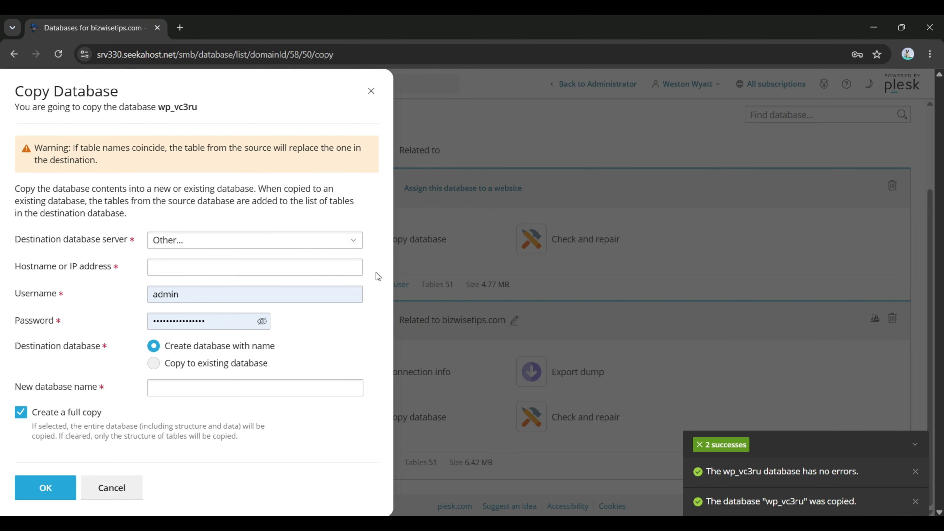
triple_click(29, 259)
left_click(27, 276)
triple_click(89, 258)
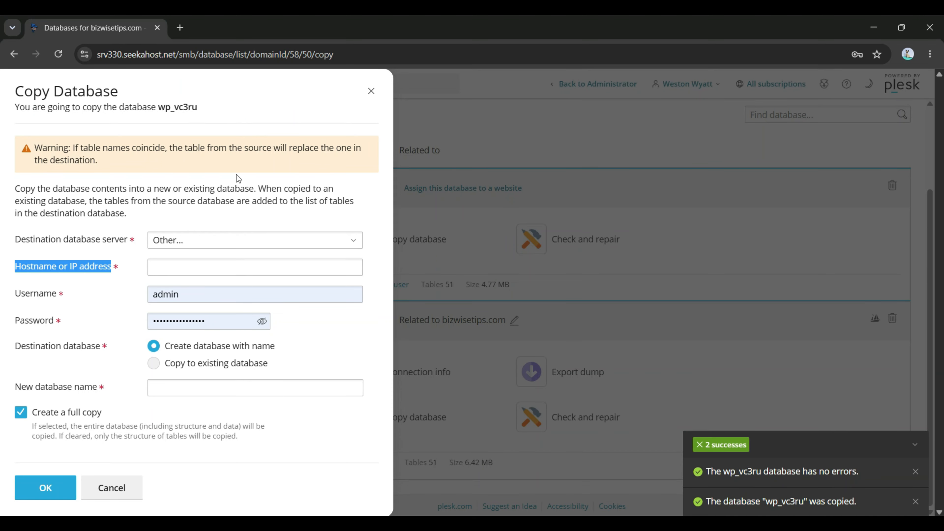
left_click(369, 91)
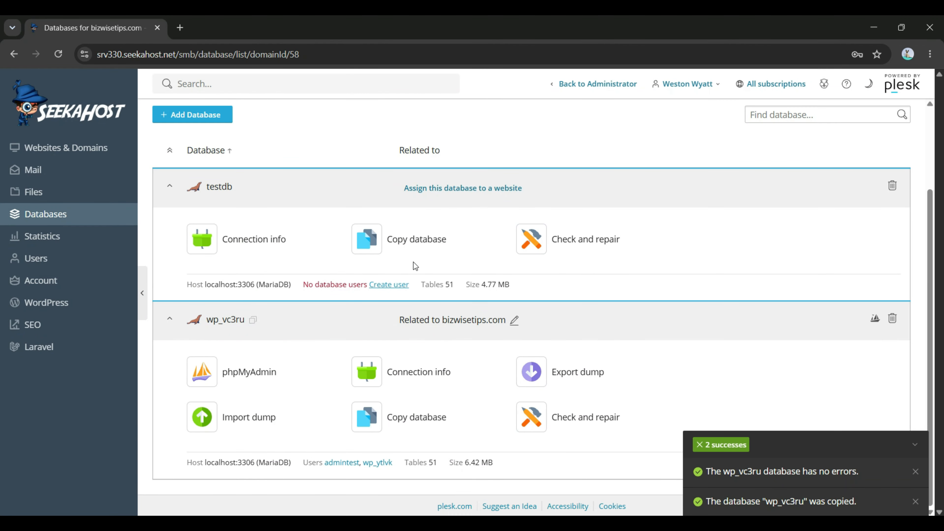
Step: Collapse the testdb details and check the wp_vc3ru tables for errors
left_click(225, 296)
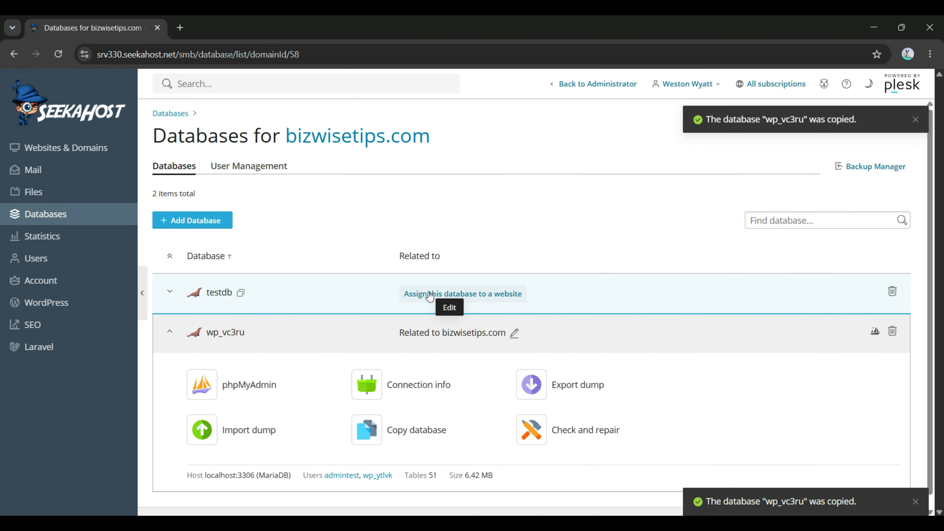
scroll(449, 277, "down", 1)
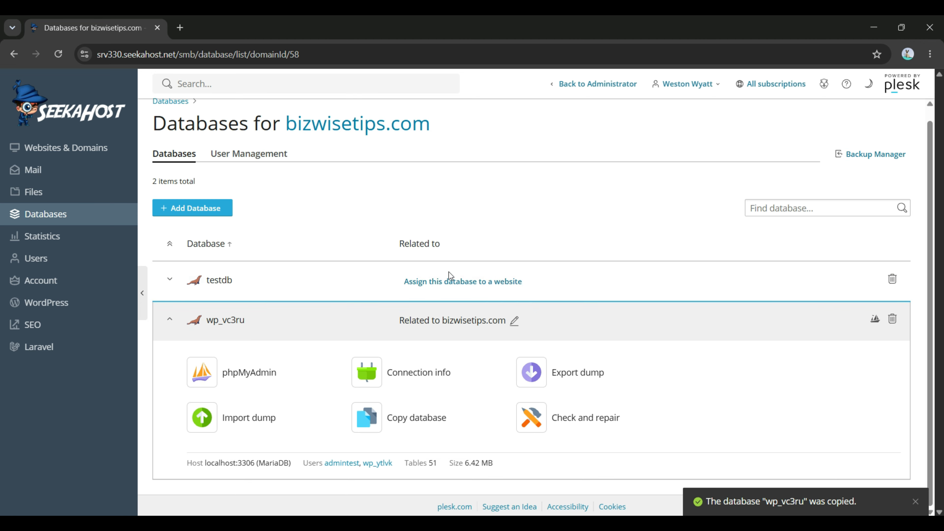
left_click(575, 412)
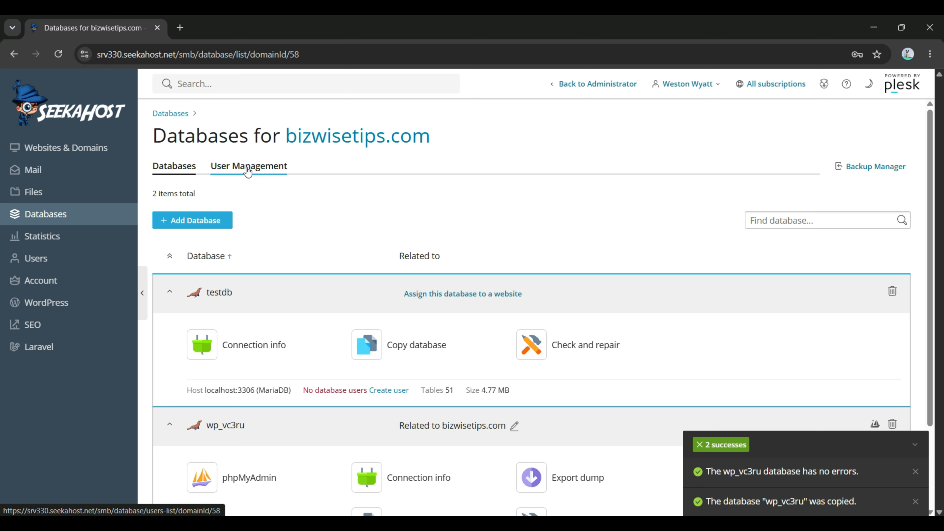
Step: In User Management for bizwisetips.com, begin adding a new database user
left_click(248, 169)
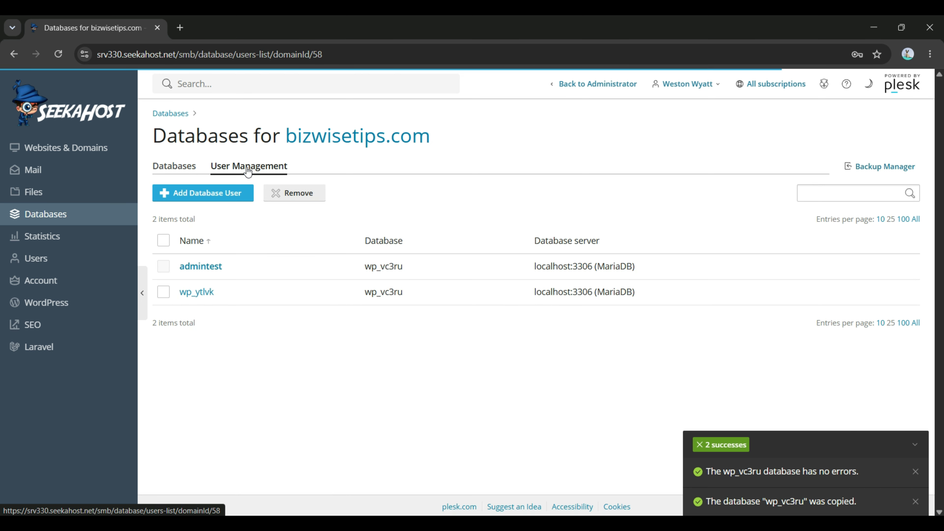
left_click(914, 445)
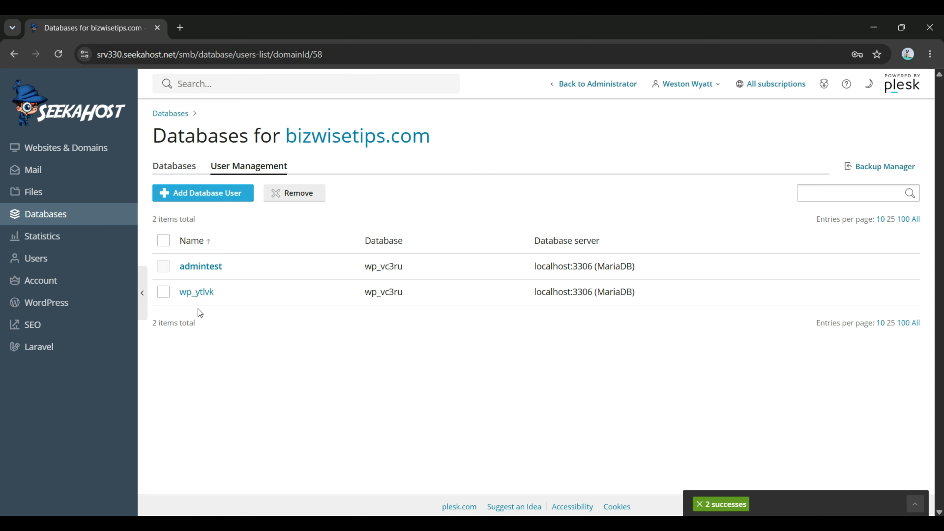
left_click(164, 293)
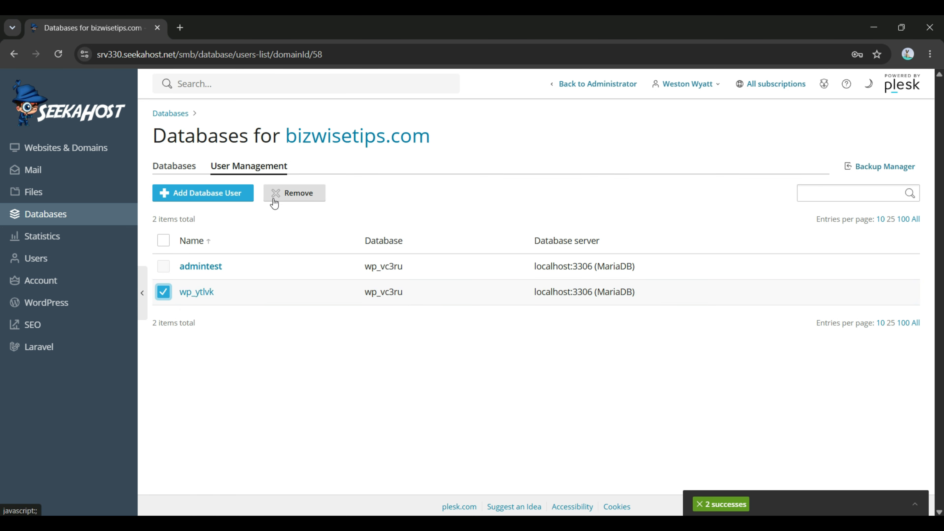
left_click(163, 292)
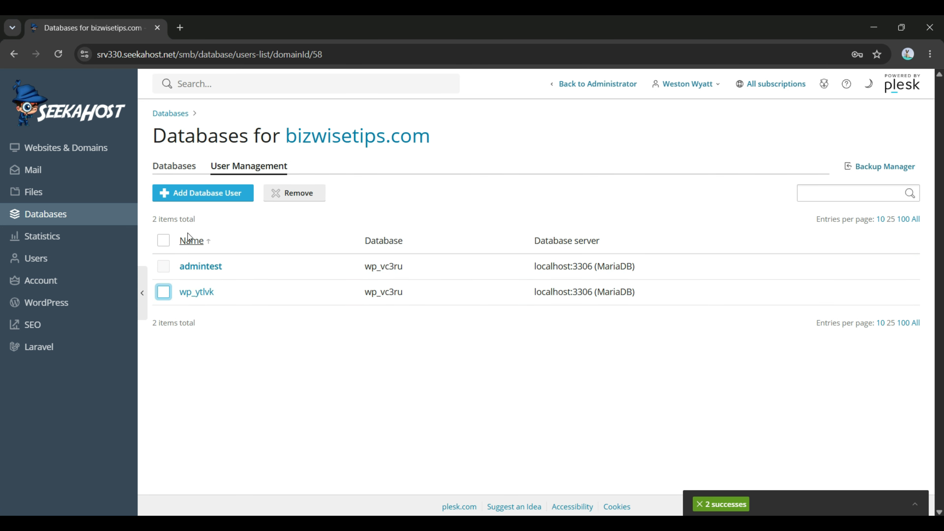
left_click(217, 197)
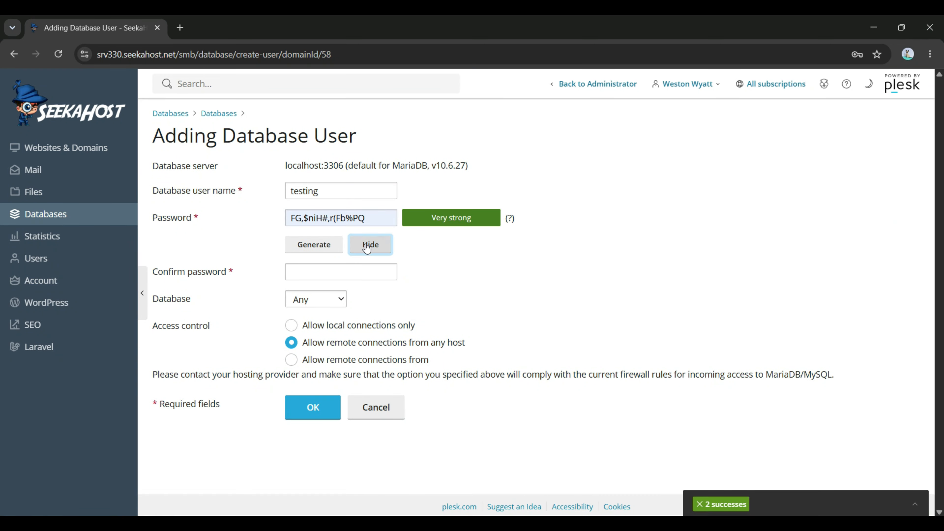
Step: Confirm the generated password, assign the user to testdb, and make its credentials default for phpMyAdmin
left_click(370, 219)
key("ctrl+a")
key("ctrl+c")
left_click(343, 271)
key("ctrl+v")
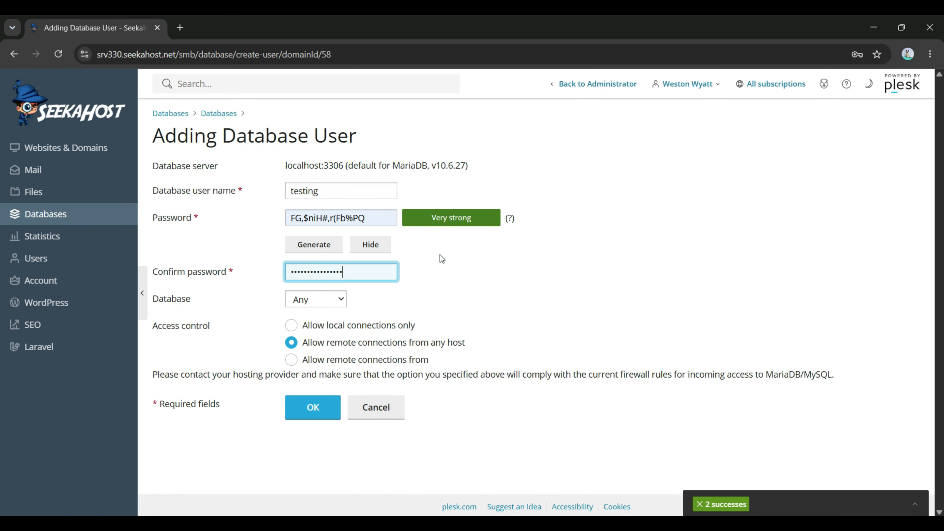
left_click(330, 300)
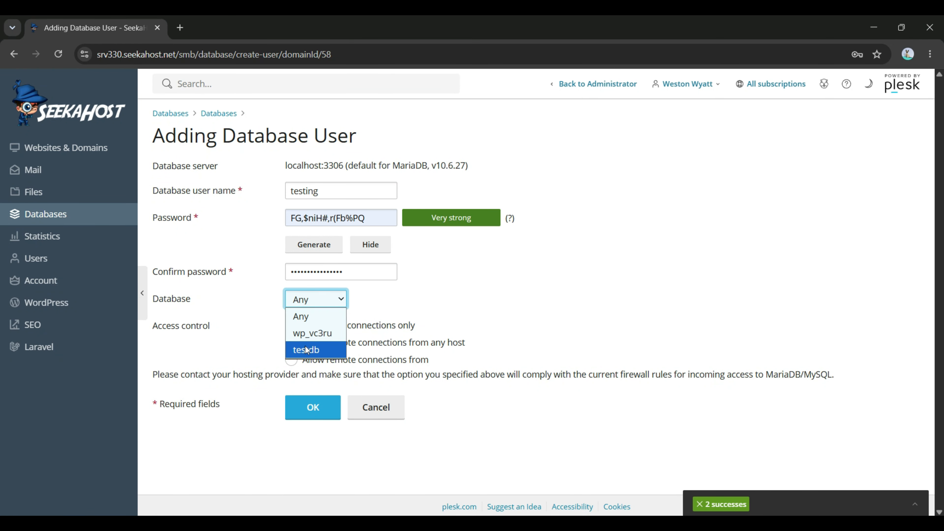
left_click(306, 350)
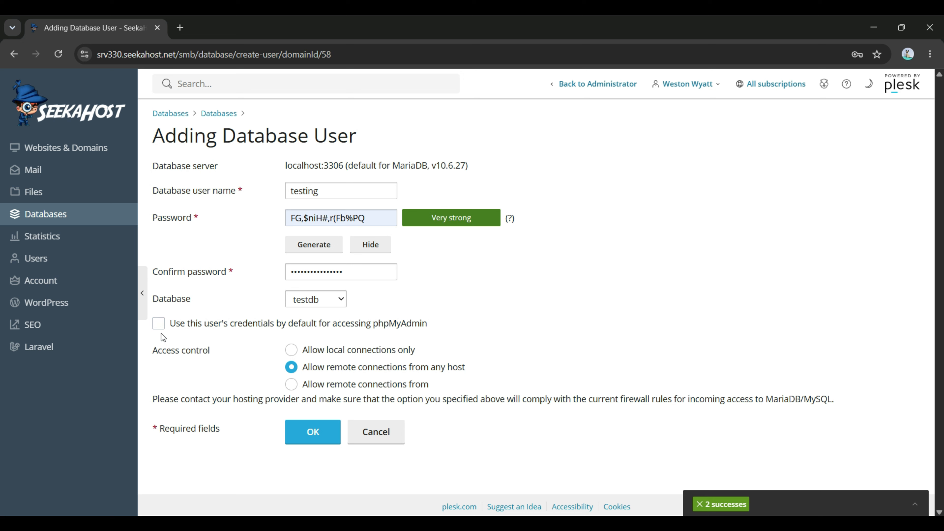
left_click(159, 326)
Step: Compare the access control options, settle on local connections only, and create the user testing
left_click(292, 385)
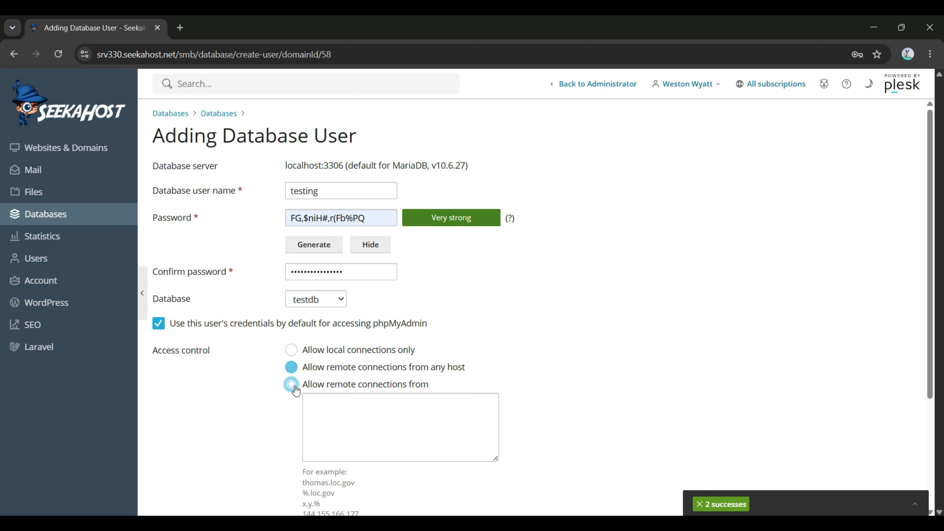
left_click(292, 350)
left_click(289, 367)
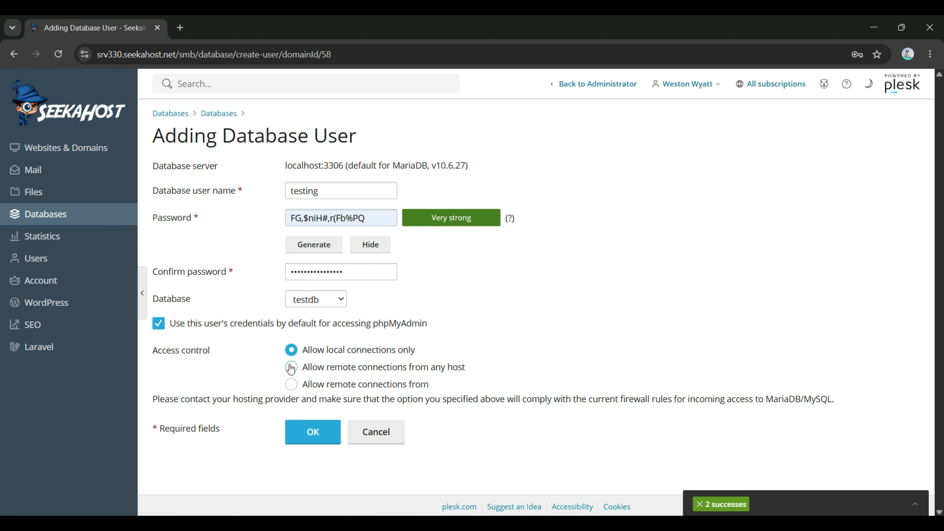
left_click(292, 384)
scroll(394, 318, "down", 4)
left_click(412, 276)
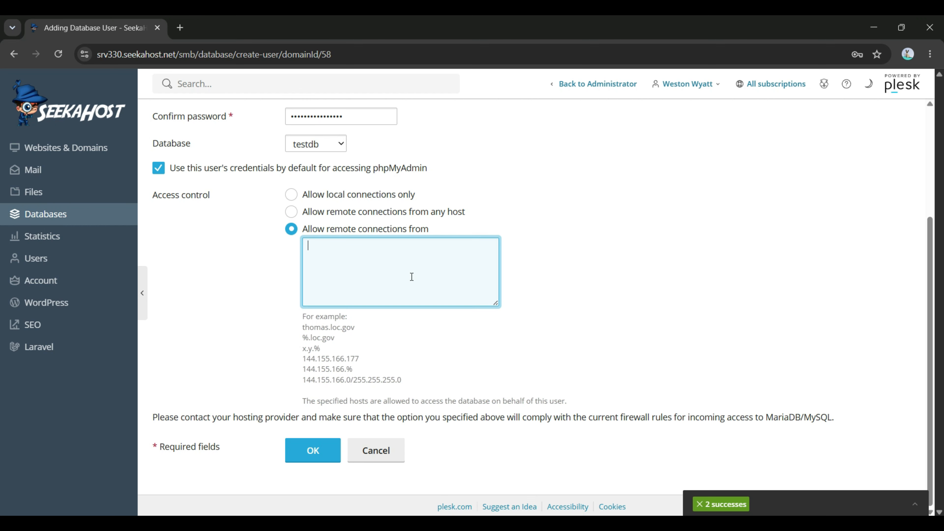
triple_click(386, 401)
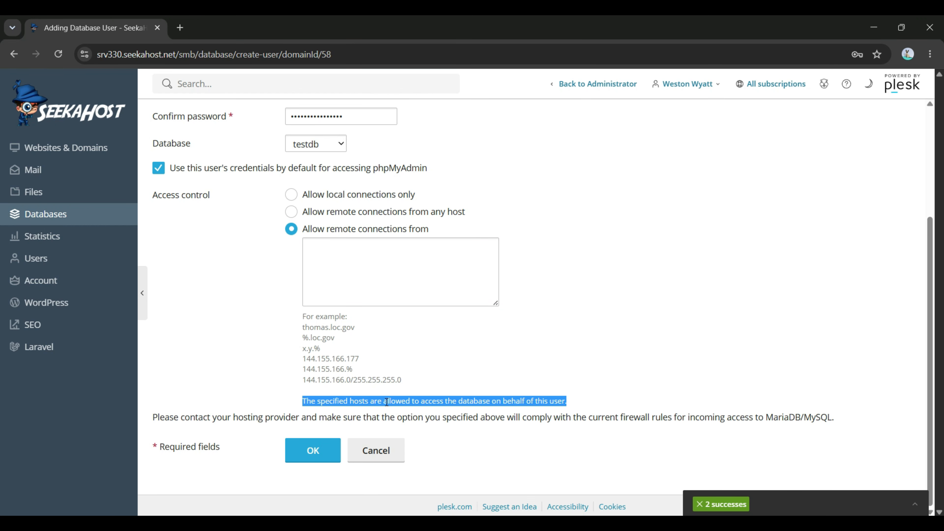
scroll(389, 391, "up", 4)
left_click(350, 352)
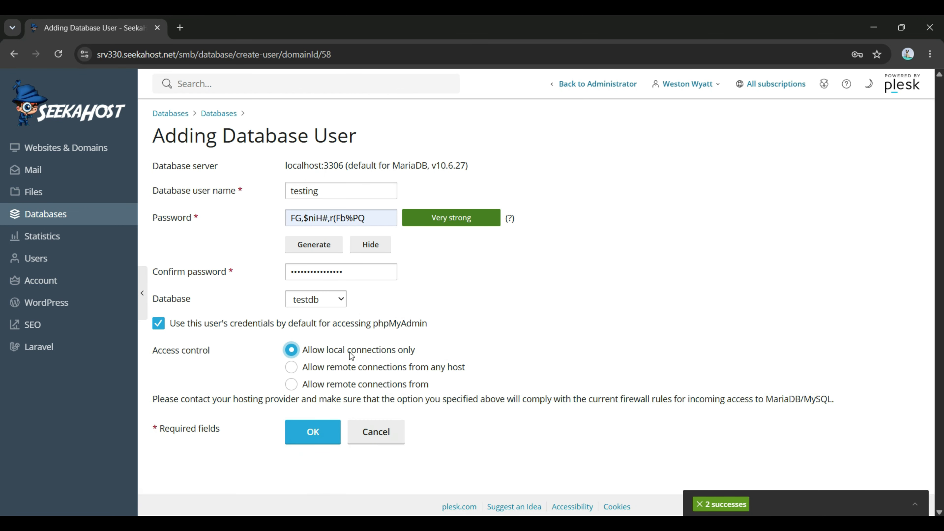
left_click(286, 423)
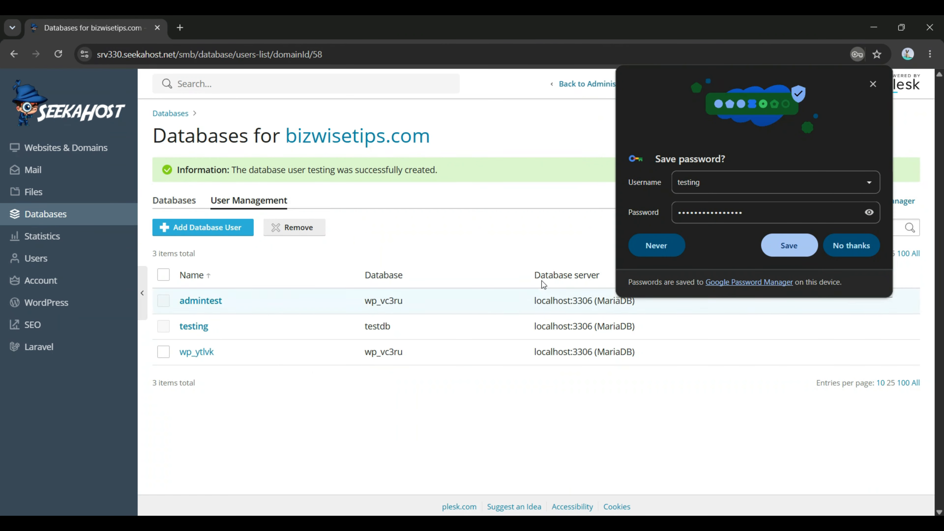
Step: Decline the browser's save-password prompt and open user testing's settings, keeping testdb as its database
left_click(841, 243)
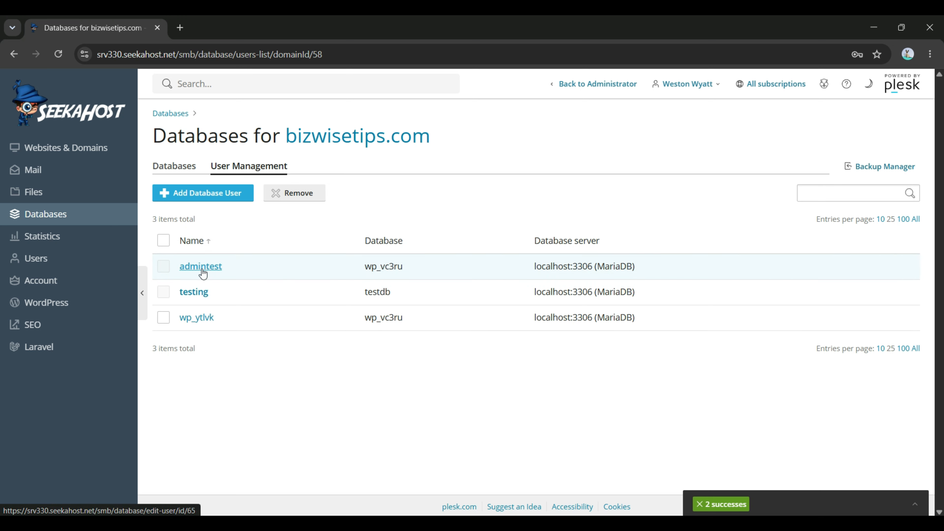
left_click(196, 289)
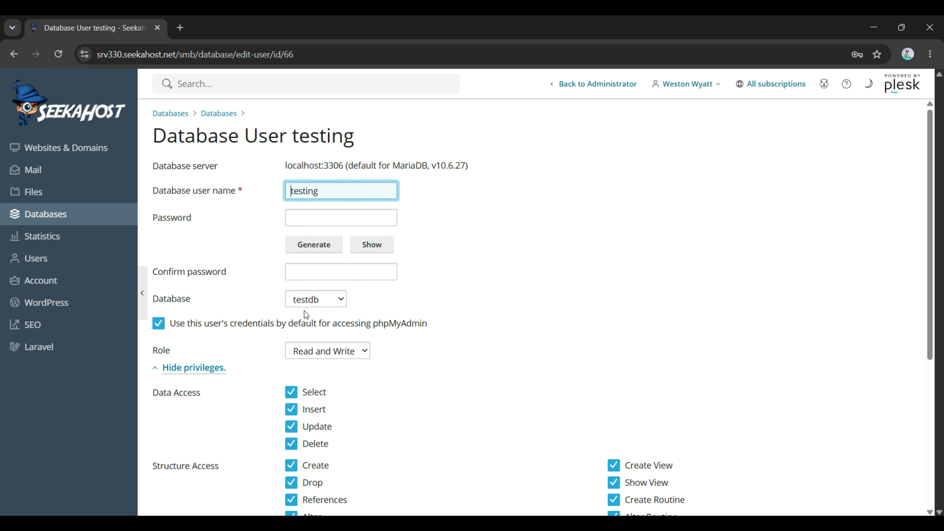
left_click(308, 300)
left_click(311, 299)
scroll(527, 244, "down", 6)
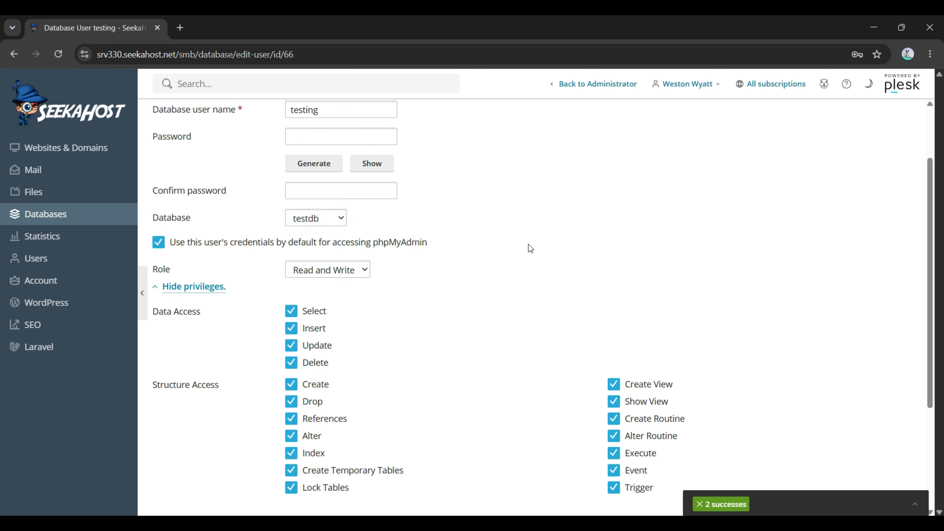
scroll(540, 322, "up", 6)
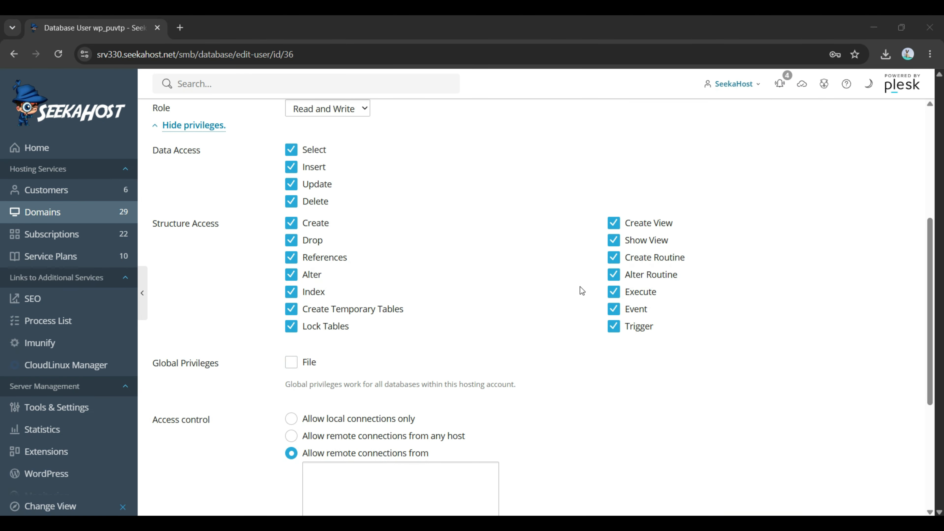
Step: Turn the File global privilege on, then off again, leaving it ungranted
scroll(579, 290, "down", 3)
double_click(309, 239)
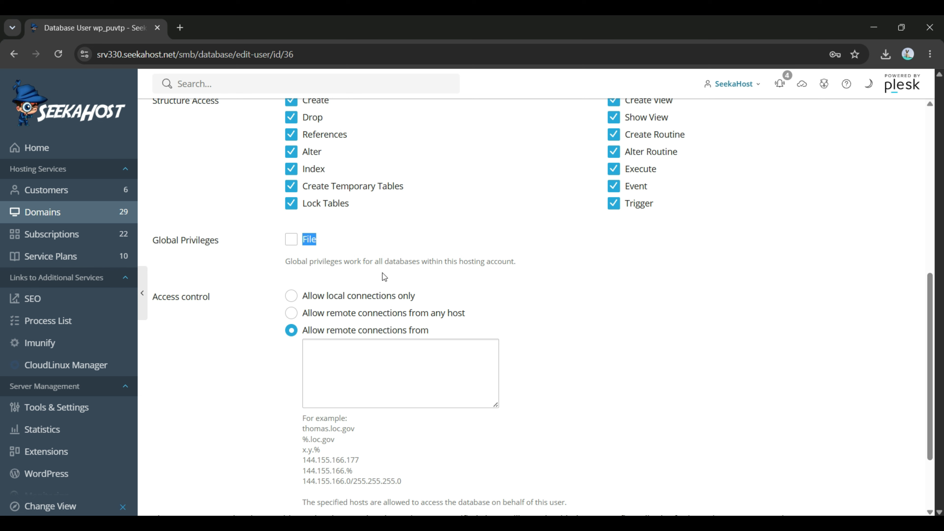
triple_click(386, 261)
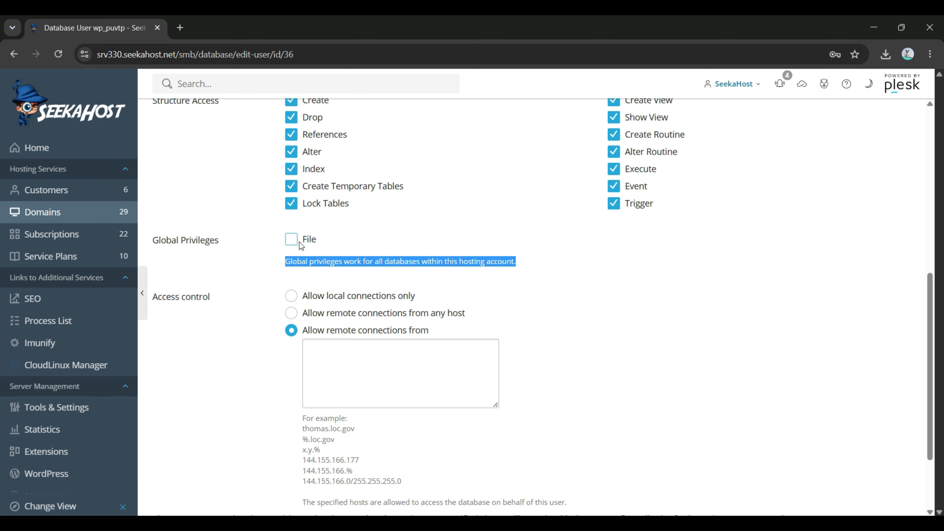
left_click(291, 239)
scroll(346, 255, "down", 2)
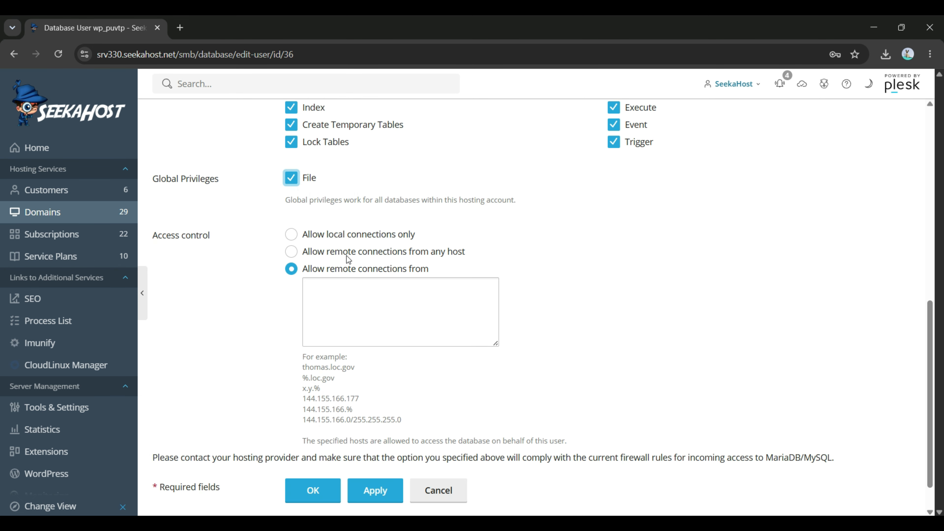
left_click(295, 183)
Step: Review the Access control setting for local-only connections and apply the user's updated settings
triple_click(166, 238)
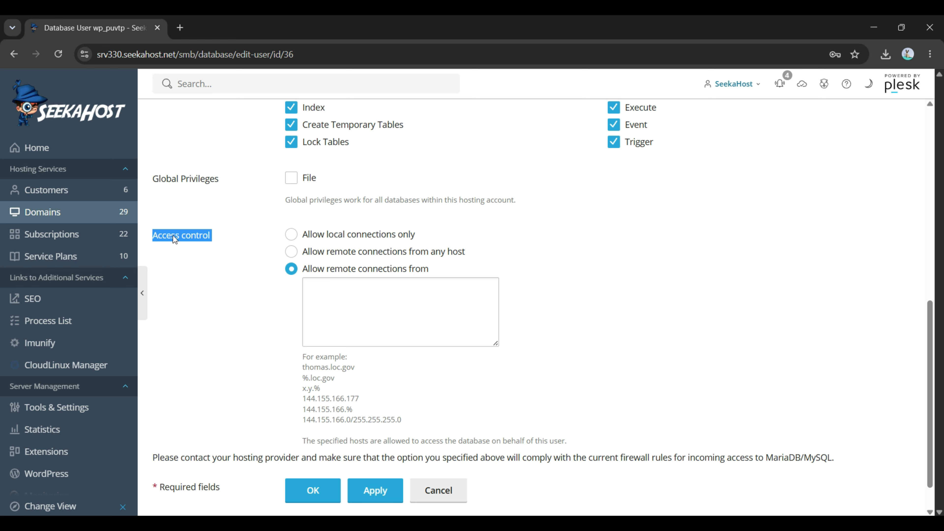
left_click(176, 236)
left_click(339, 287)
left_click(348, 272)
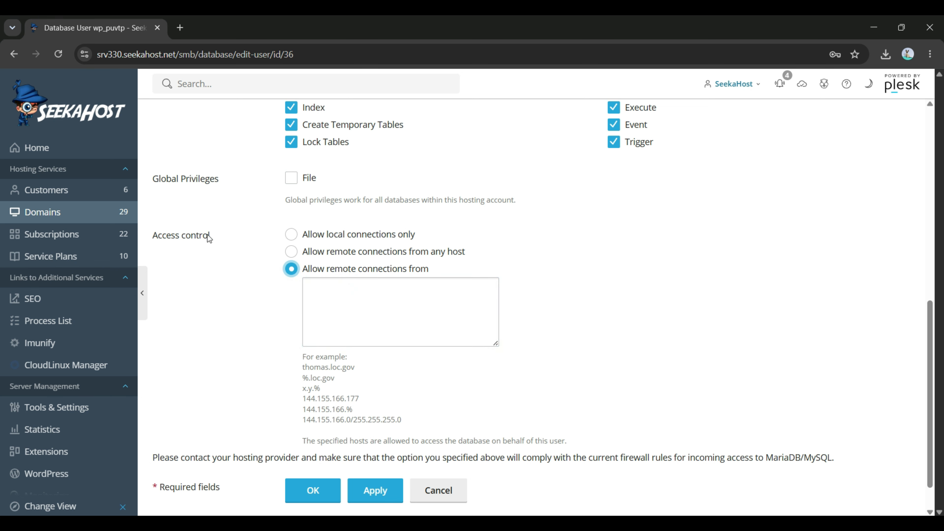
scroll(366, 338, "down", 2)
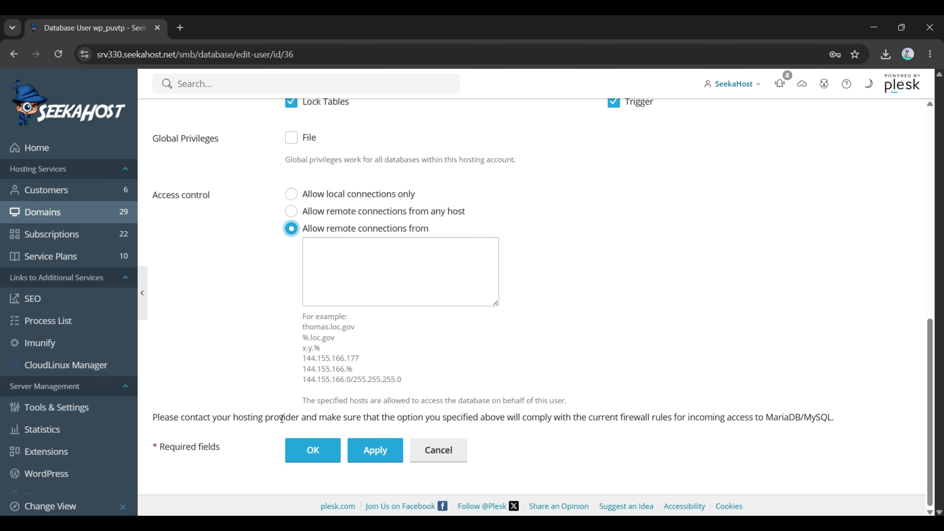
left_click(373, 450)
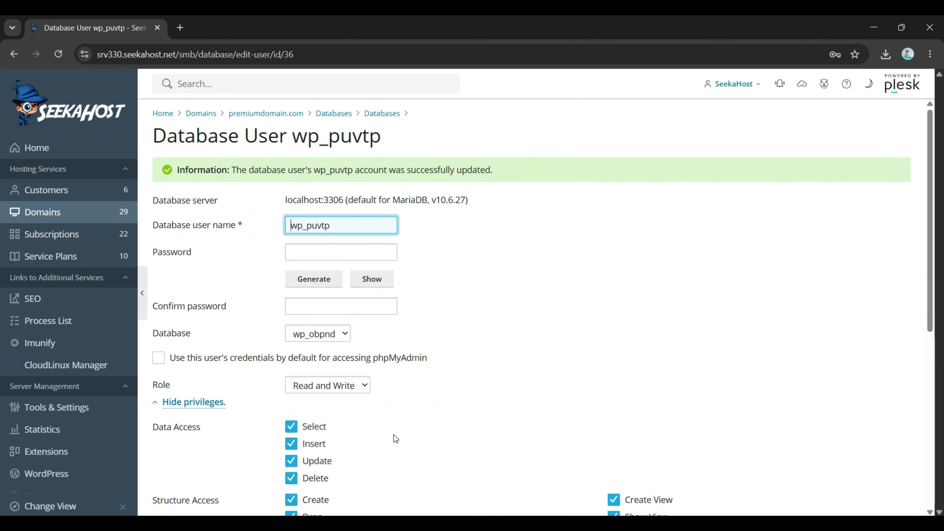
scroll(395, 435, "down", 6)
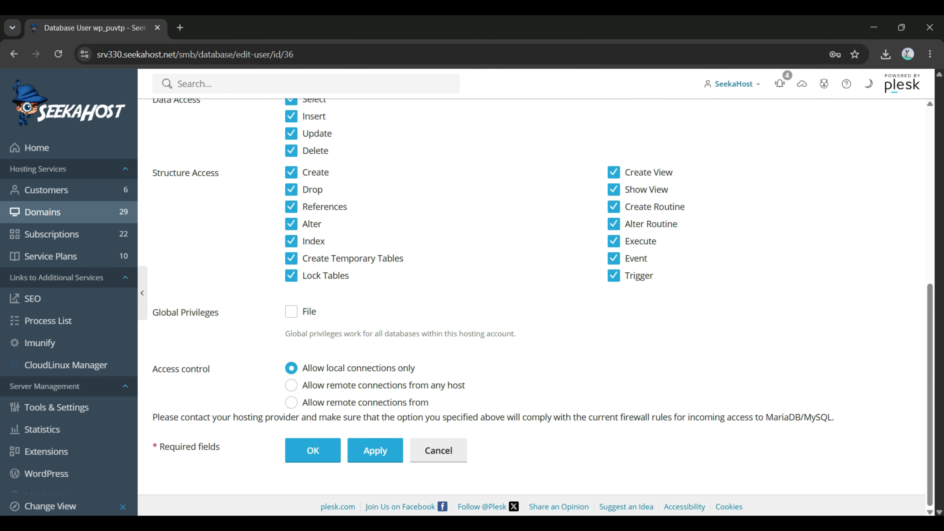